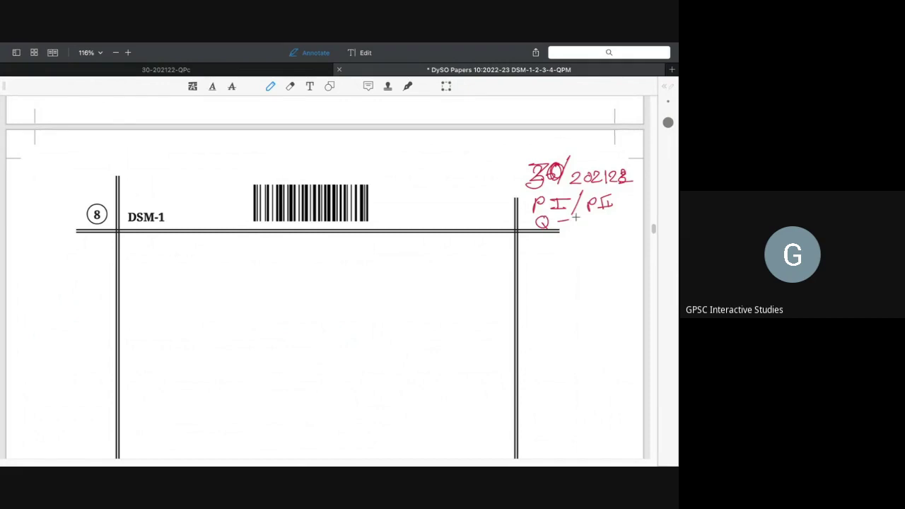
Step: Draw a wide box under the DSM-1 header on page 8, handwrite an underlined word inside and add further pen strokes around it
left_click_drag(137, 252, 145, 296)
mouse_move(136, 254)
left_mouse_down()
mouse_move(484, 246)
mouse_move(319, 293)
mouse_move(145, 292)
mouse_move(212, 260)
mouse_move(237, 268)
left_mouse_up()
left_click_drag(165, 289, 237, 275)
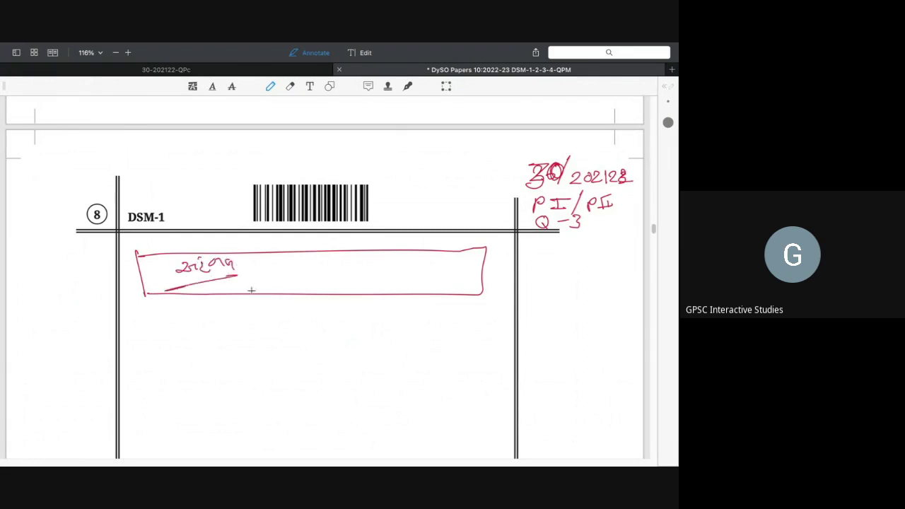
left_click(261, 268)
left_click(261, 273)
left_click_drag(277, 253, 278, 258)
left_click_drag(281, 252, 282, 256)
left_click_drag(444, 249, 447, 253)
left_click_drag(67, 278, 138, 255)
left_click_drag(86, 278, 90, 277)
Step: Switch to the browser and open the ID - Groups Sheet of the m3 2.1 Registration (Responses) spreadsheet
key("ctrl+Up")
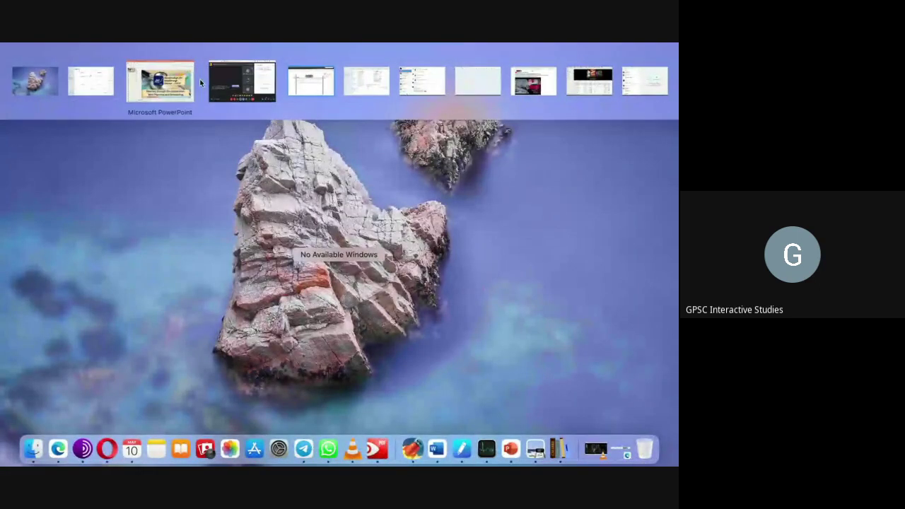
left_click(210, 84)
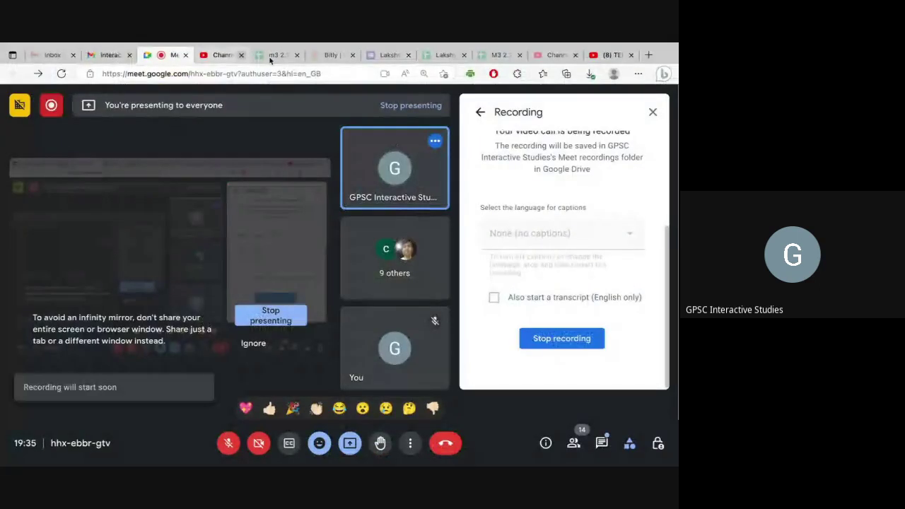
left_click(270, 55)
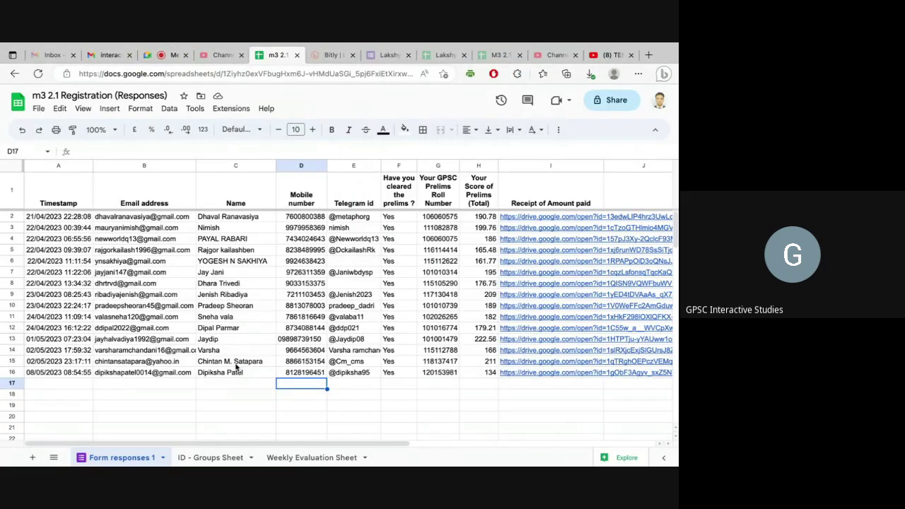
scroll(198, 396, "down", 5)
left_click(188, 459)
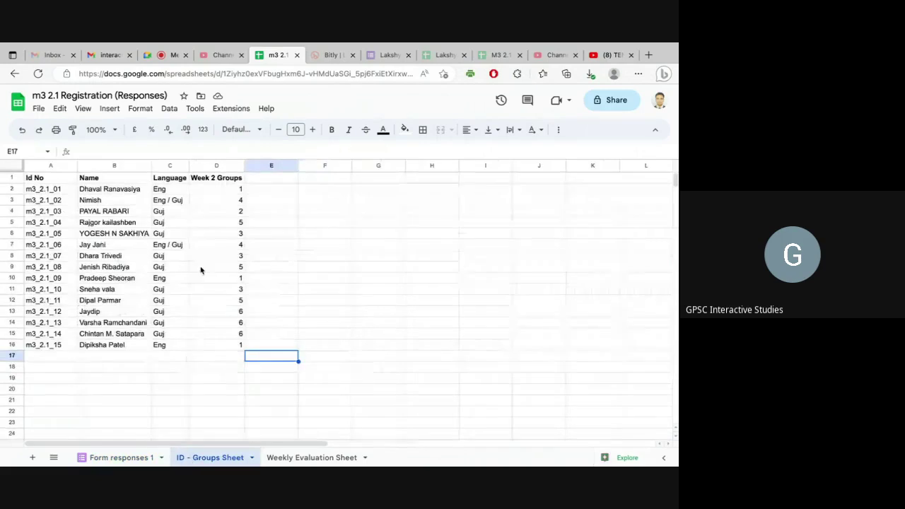
Step: Change the column header in D1 to "Groups from 11/05 - 21/05"
left_click(216, 179)
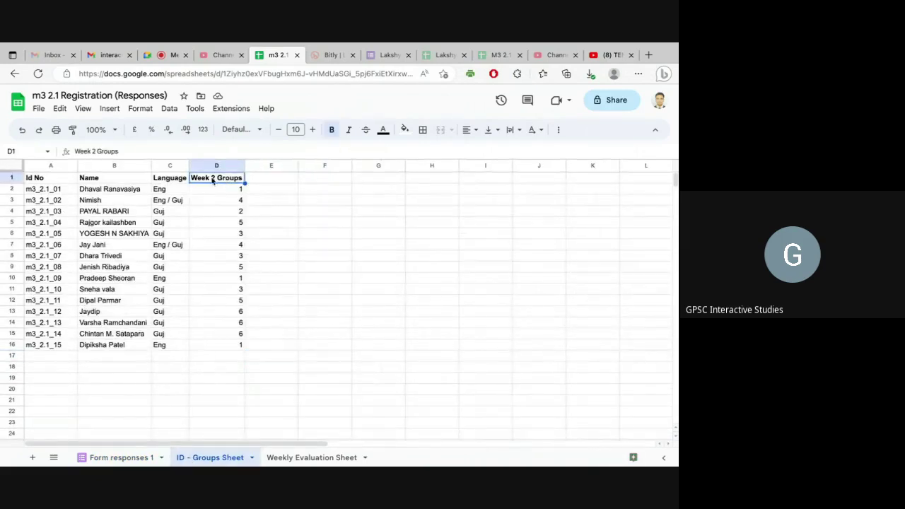
double_click(213, 179)
left_click_drag(216, 178, 191, 177)
key("BackSpace")
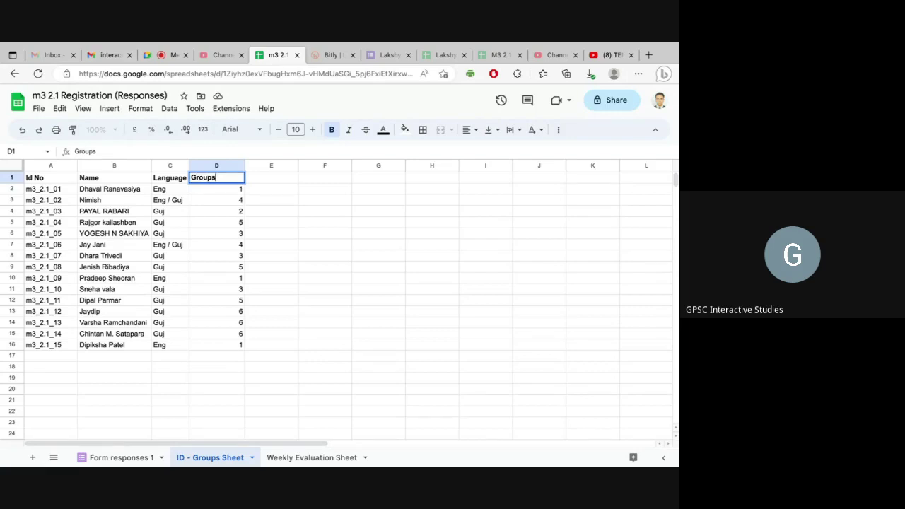
type("from 11")
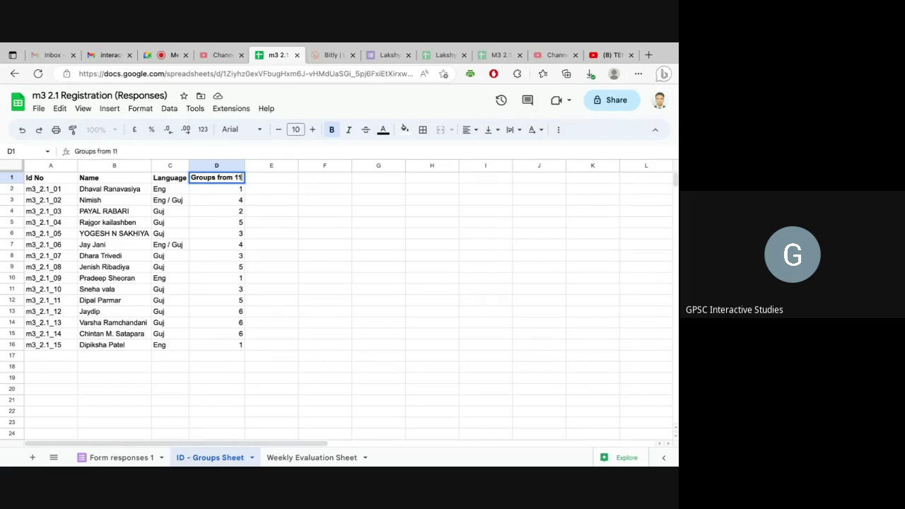
type("/05 - 21")
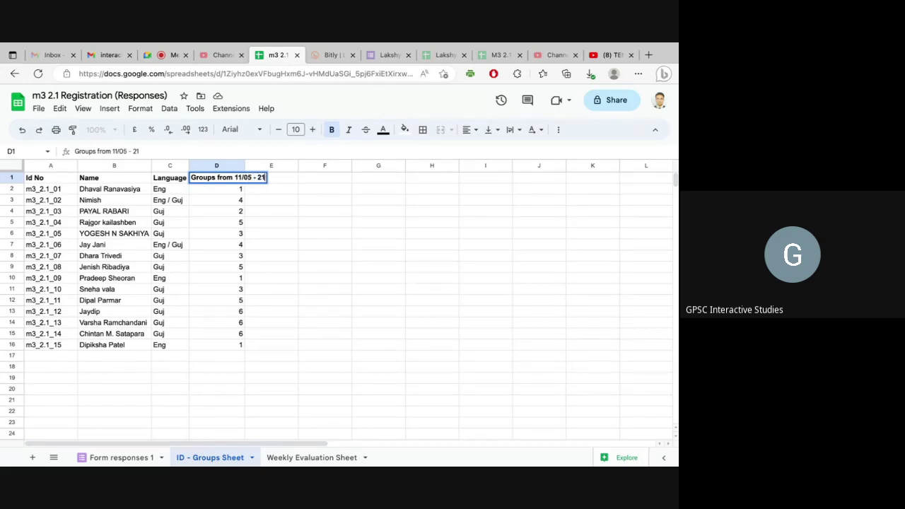
type("/05")
key("Return")
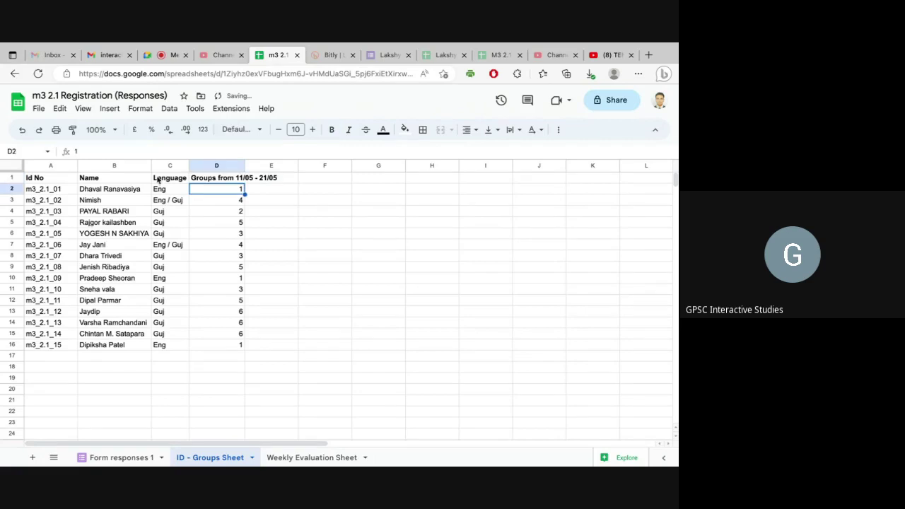
Step: Apply text wrapping to the header row of the groups sheet
left_click(12, 177)
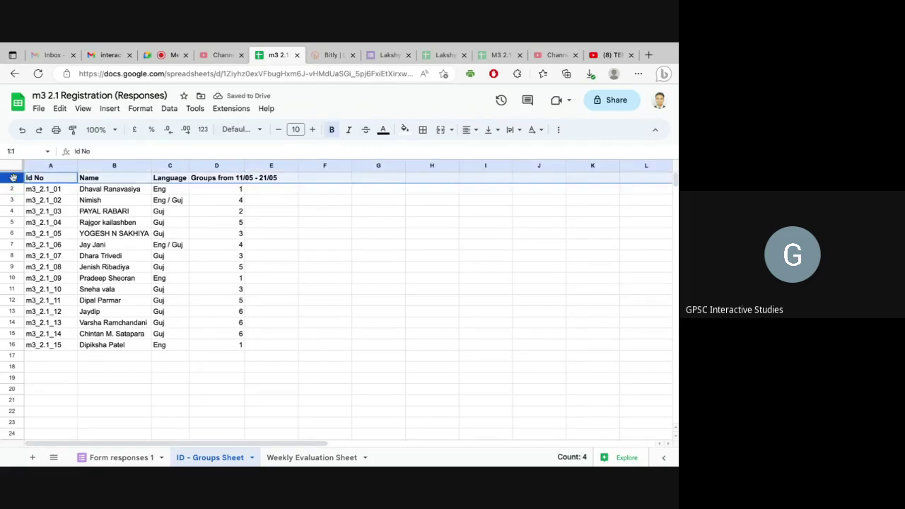
left_click(516, 135)
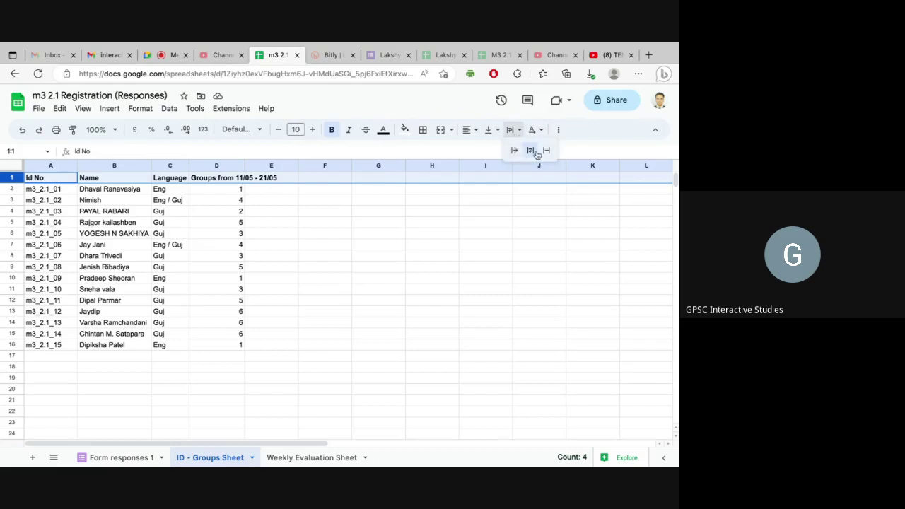
left_click(528, 150)
left_click(226, 231)
Step: Clear the old group numbers from cells D2 to D16
left_click(233, 198)
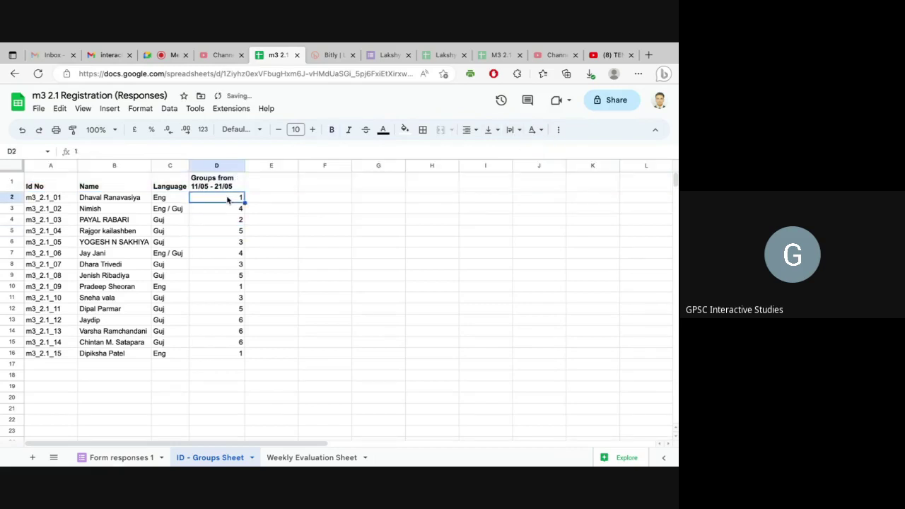
left_click(219, 356, "shift")
key("Delete")
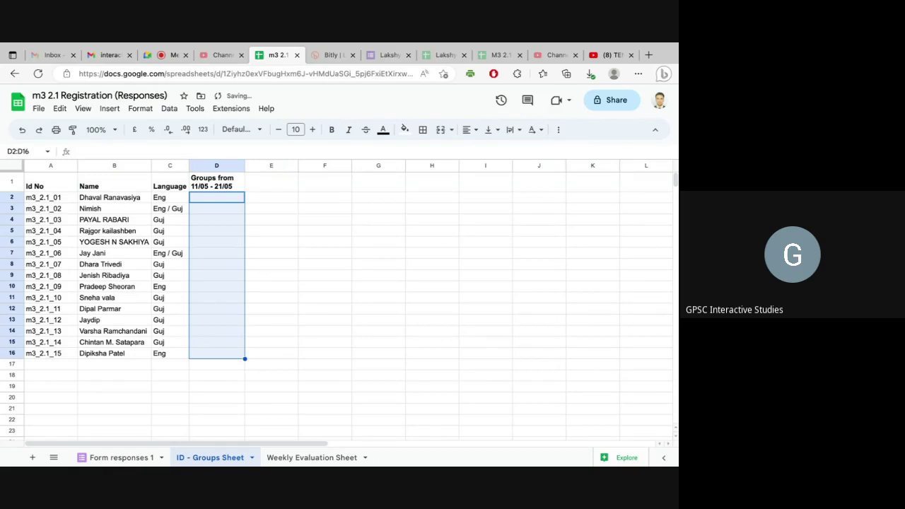
Step: Assign group 1 to three participants by entering 1 in cells D2, D7 and D12
left_click(217, 200)
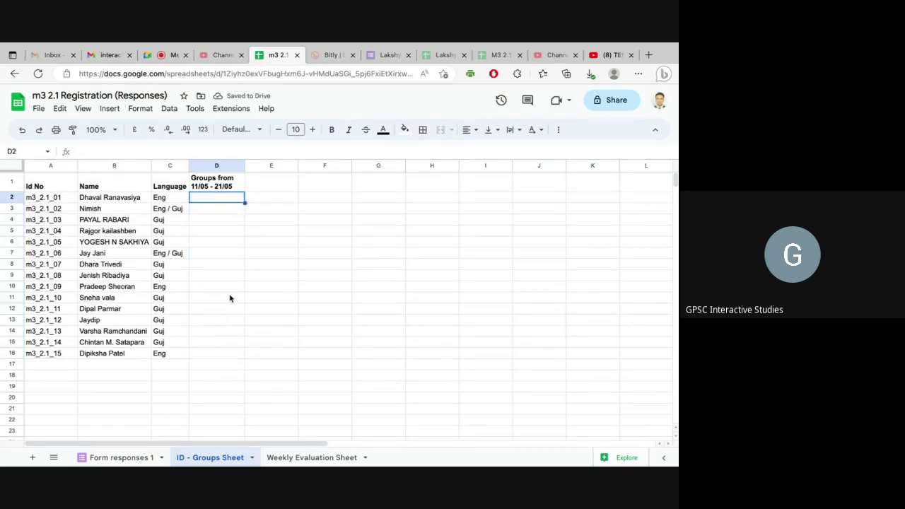
type("1")
key("Return")
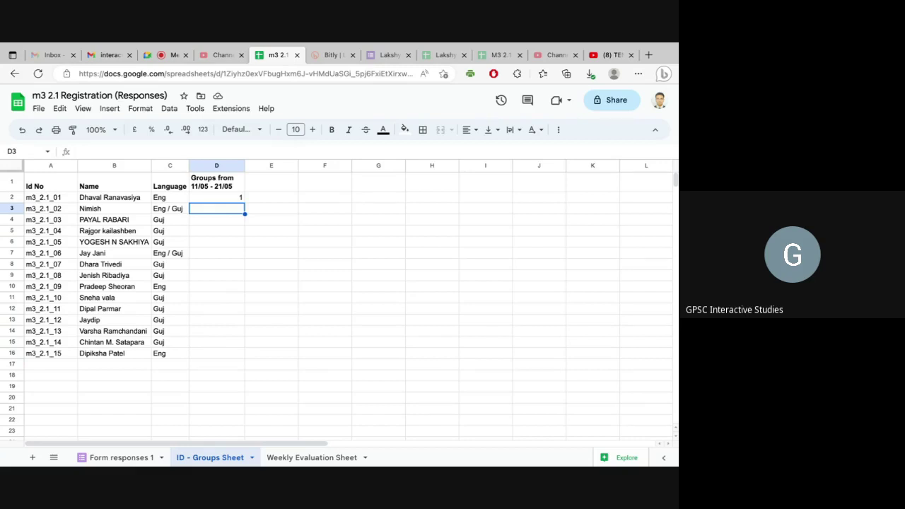
key("Down")
key("Down")
key("Down")
key("Down")
key("Down")
key("Up")
type("1")
key("Return")
key("Down")
key("Down")
key("Down")
key("Down")
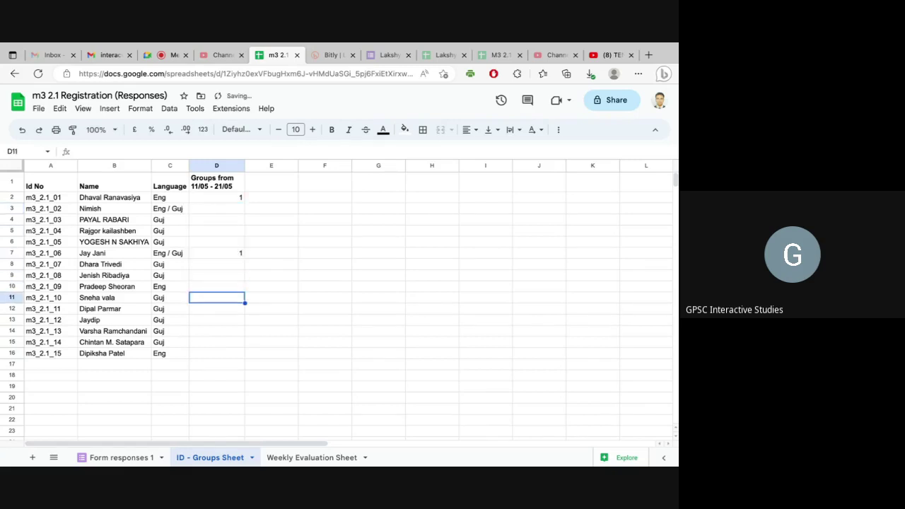
type("1")
key("Up")
Step: Assign group 2 to the participant in row 3 by entering 2 in cell D3
key("Up")
key("Up")
key("Up")
key("Up")
key("Up")
key("Up")
key("Up")
key("Up")
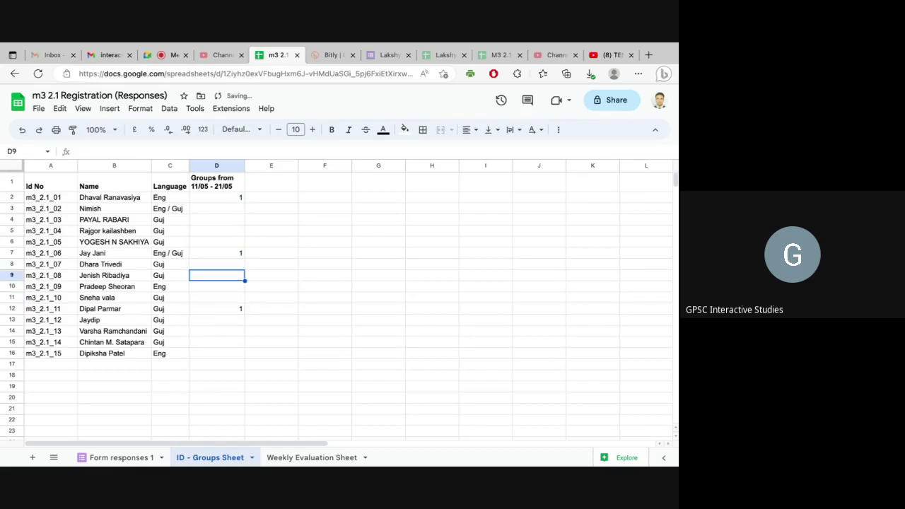
type("2")
key("Return")
Step: Complete group 2 by entering 2 in cells D8 and D16
key("Down")
key("Down")
key("Down")
key("Down")
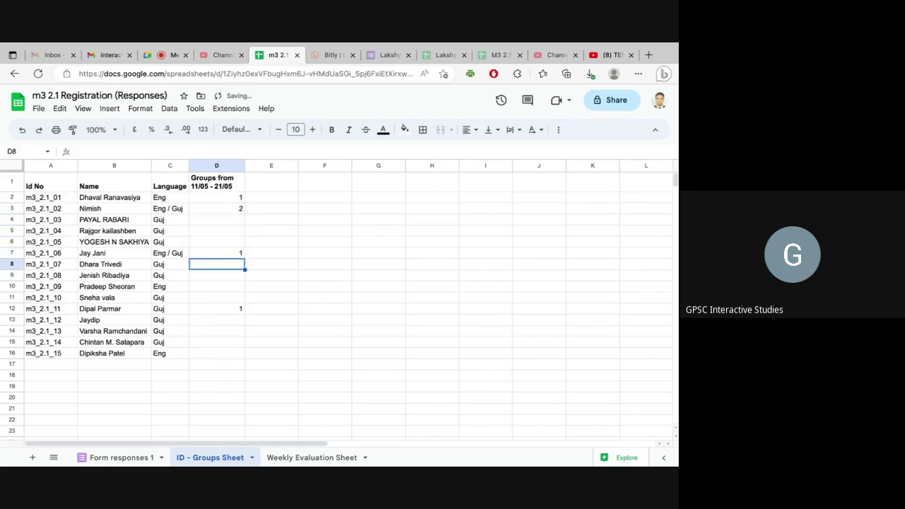
type("2")
key("Return")
key("Down")
key("Down")
key("Down")
key("Down")
key("Down")
key("Down")
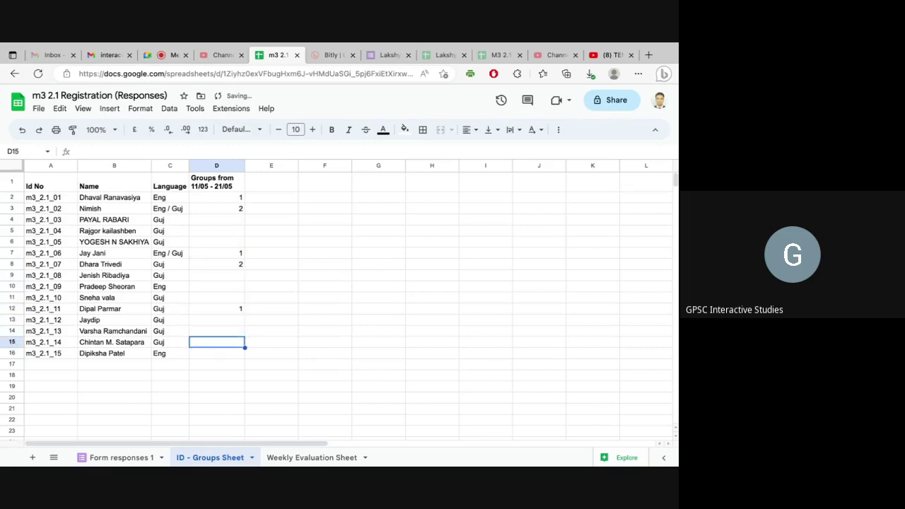
key("Down")
type("2")
key("Return")
Step: Assign group 3 to the participant in row 5 by entering 3 in cell D5
key("Up")
key("Up")
key("Up")
key("Up")
key("Up")
key("Up")
key("Up")
key("Up")
key("Up")
key("Up")
key("Up")
key("Up")
key("Up")
key("Down")
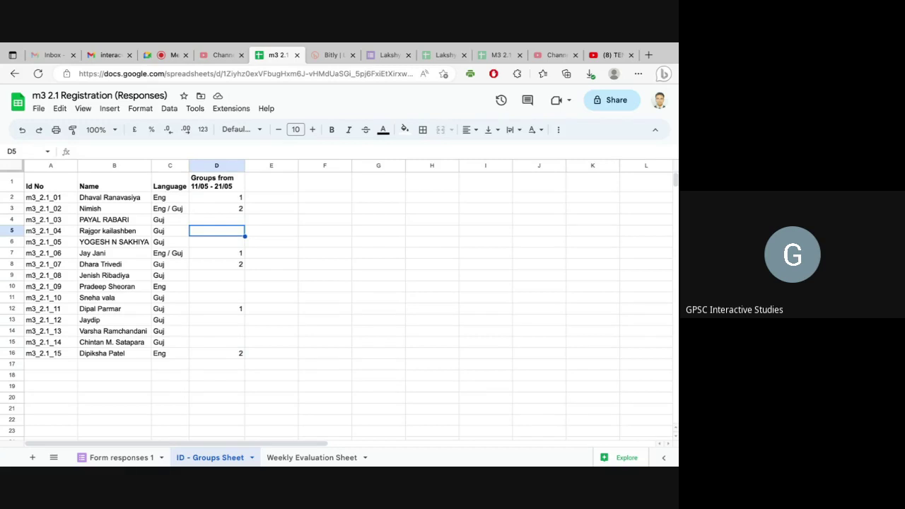
type("3")
key("Return")
Step: Complete group 3 by entering 3 in cells D13 and D15
key("Down")
key("Down")
key("Down")
key("Down")
key("Down")
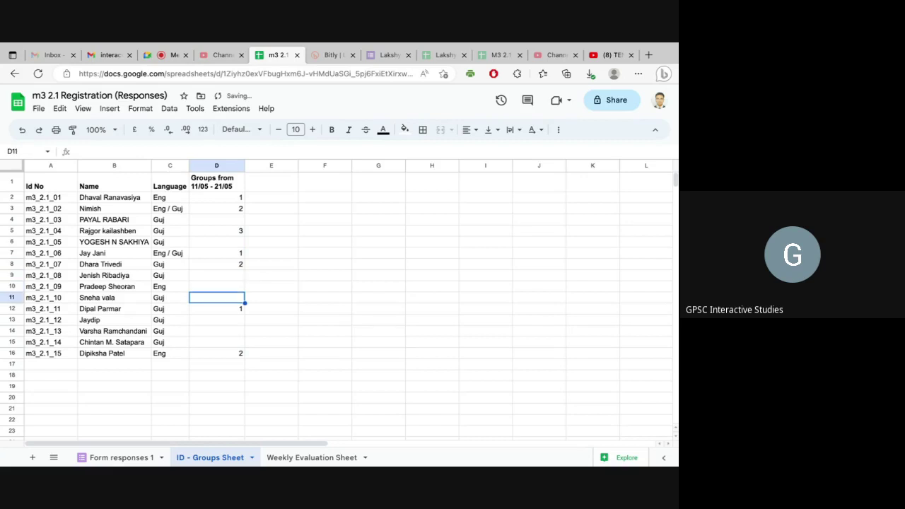
key("Down")
key("Down")
type("3")
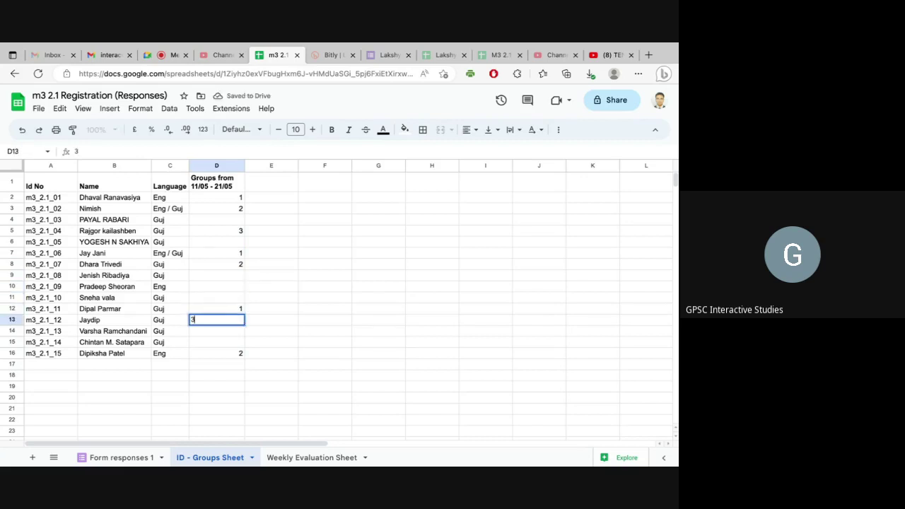
key("Return")
key("Down")
type("3")
key("Return")
Step: Assign group 4 to three participants by entering 4 in cells D14, D9 and D6
left_click(217, 330)
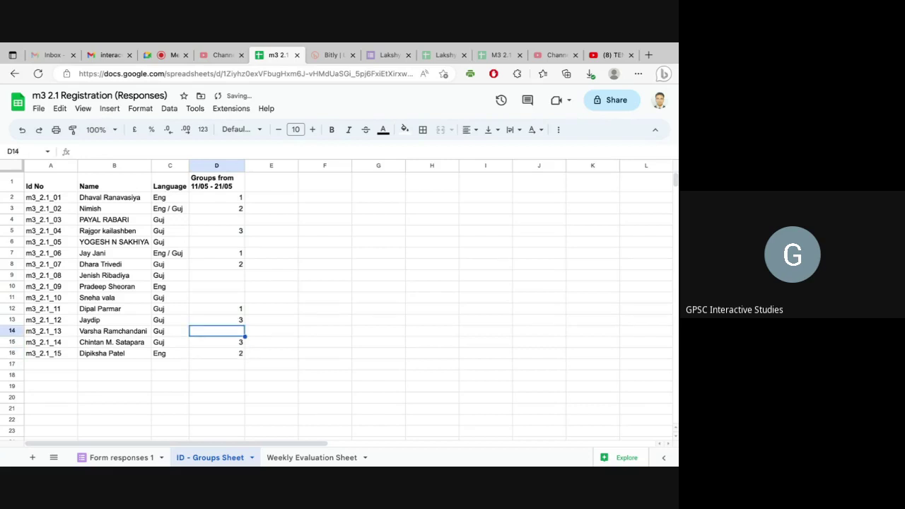
type("4")
key("Up")
key("Up")
key("Up")
key("Up")
key("Up")
type("4")
key("Up")
key("Up")
key("Up")
type("4")
key("Up")
Step: Assign group 5 to the participant in row 11 by entering 5 in cell D11
key("Up")
key("Down")
key("Down")
key("Down")
key("Down")
key("Down")
key("Down")
key("Down")
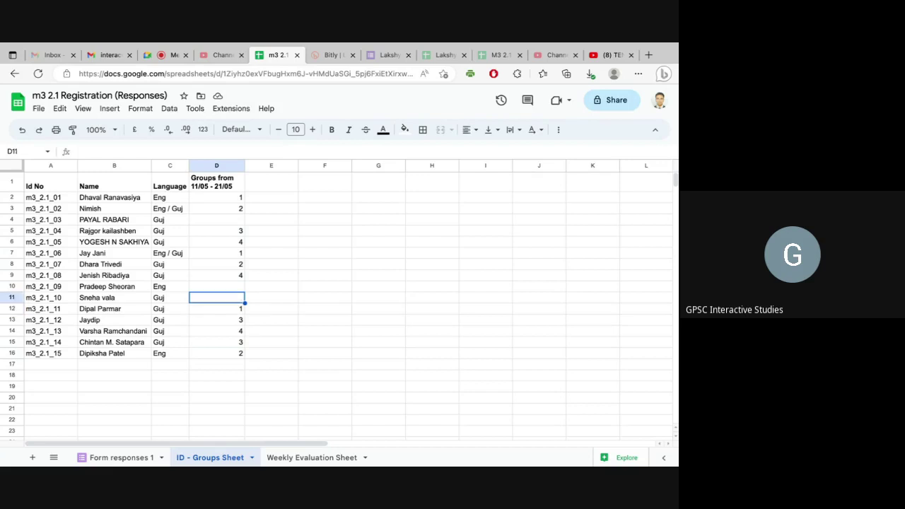
type("5")
key("Up")
key("Up")
key("Up")
key("Up")
key("Down")
key("Down")
key("Down")
key("Down")
key("Down")
key("Up")
key("Down")
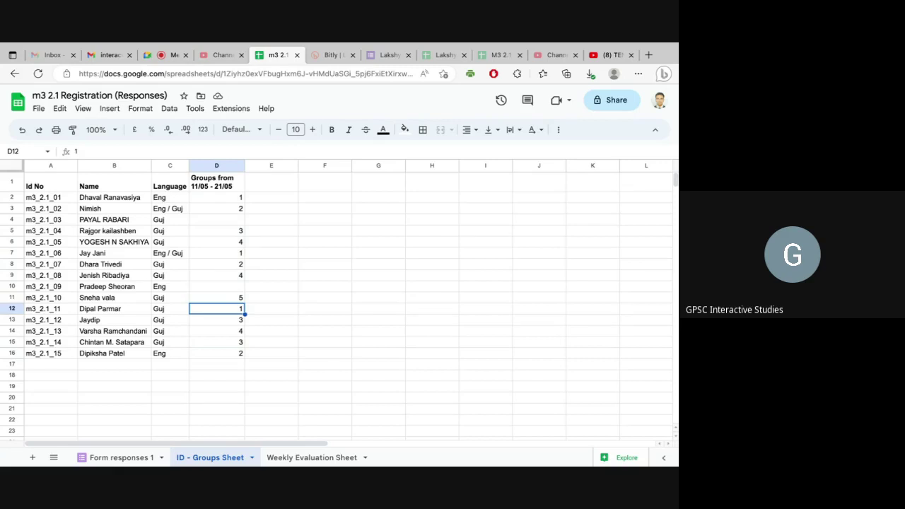
Step: Move a group 1 assignment from row 7 to row 10 by clearing D7 and entering 1 in D10
key("Up")
key("Up")
key("Up")
key("Up")
key("Up")
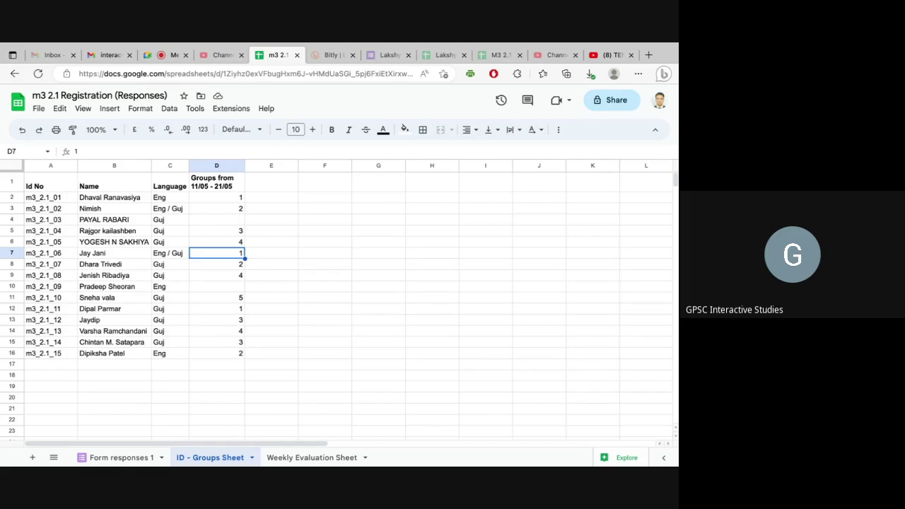
key("Delete")
key("Down")
key("Down")
key("Down")
key("Up")
key("Down")
key("Up")
key("Down")
type("1")
key("Return")
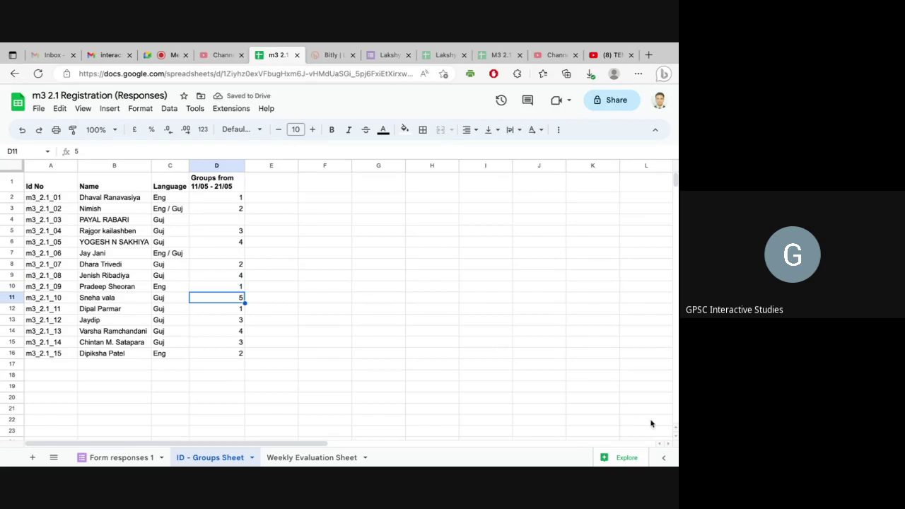
Step: Complete group 5 by entering 5 in the empty cells D7 and D4
left_click(227, 257)
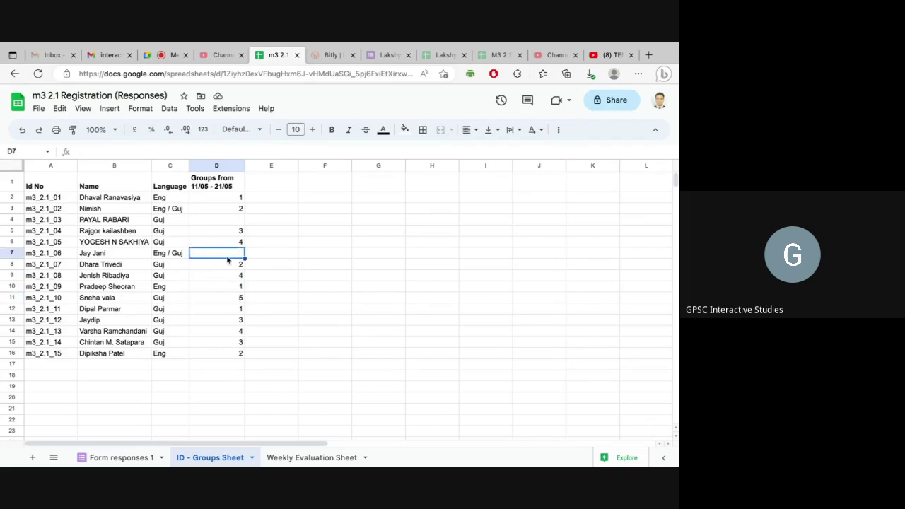
type("5")
key("Return")
key("Up")
key("Up")
key("Up")
key("Up")
type("5")
key("Return")
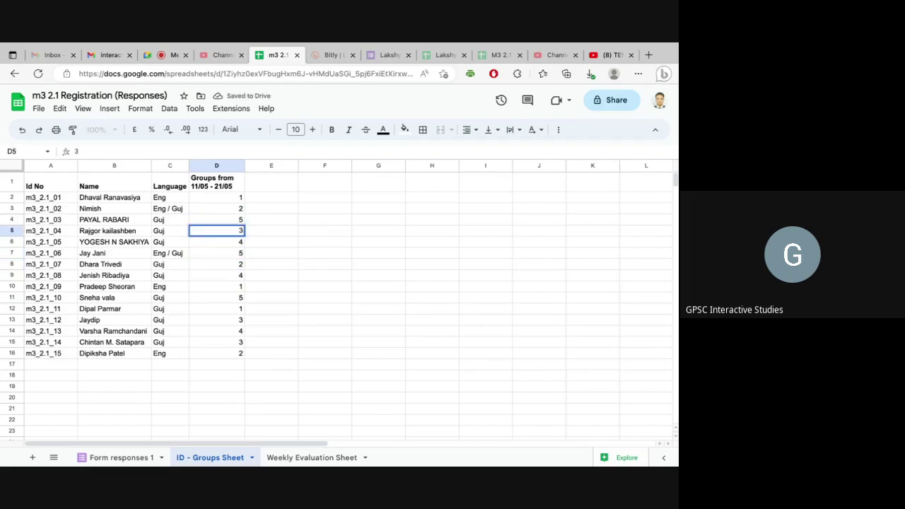
left_click(238, 299)
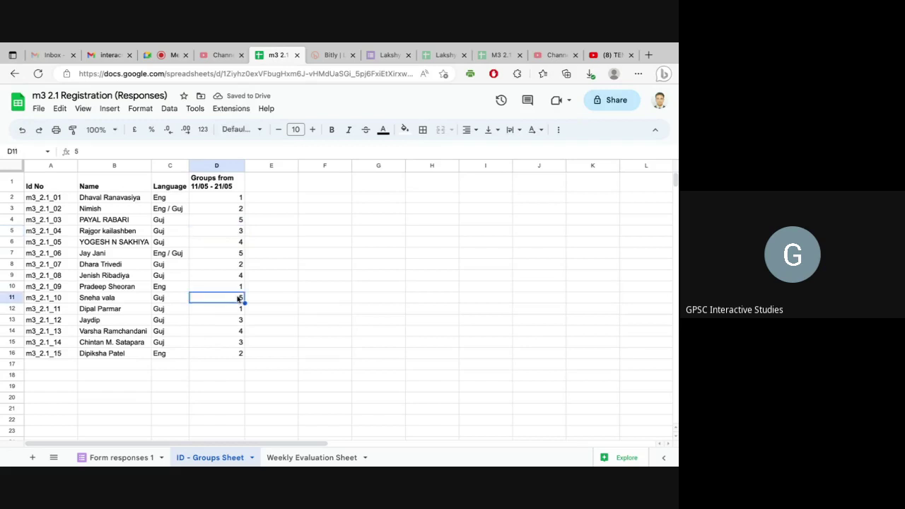
Step: Swap two group assignments by entering 1 in cell D11 and 5 in cell D10
type("1")
key("Up")
type("5")
key("Return")
Step: Hide the Language column (column C)
left_click(169, 168)
right_click(168, 169)
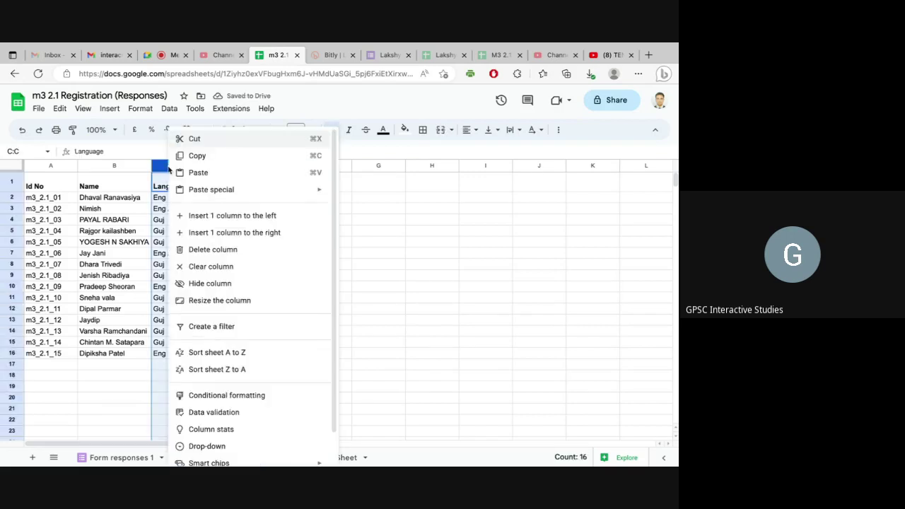
left_click(220, 283)
left_click(228, 230)
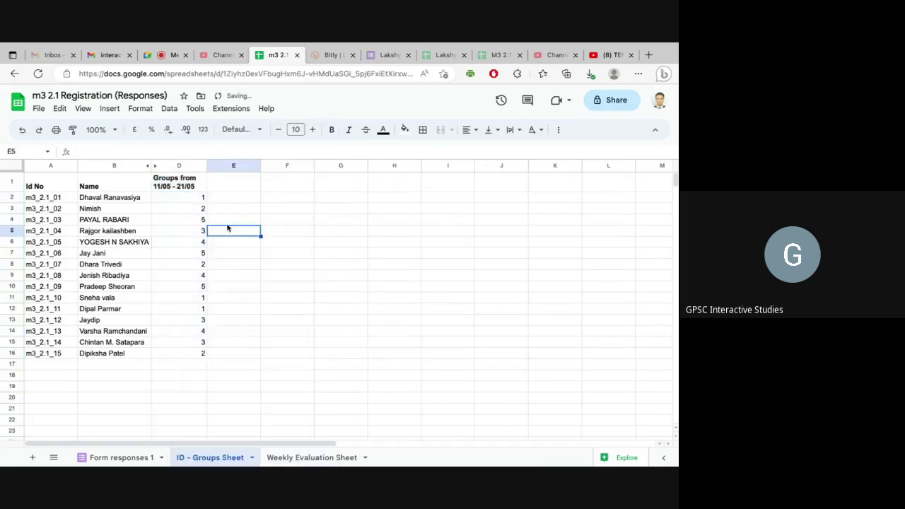
Step: Fill the group 1 rows, A2:D2, A11:D11 and A12:D12, with cyan
left_click(198, 198)
left_click_drag(72, 186, 29, 198)
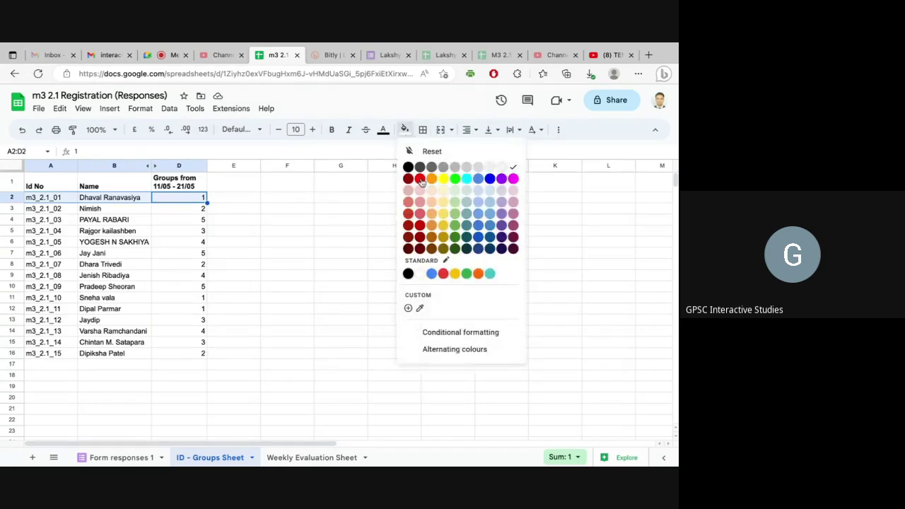
left_click(466, 181)
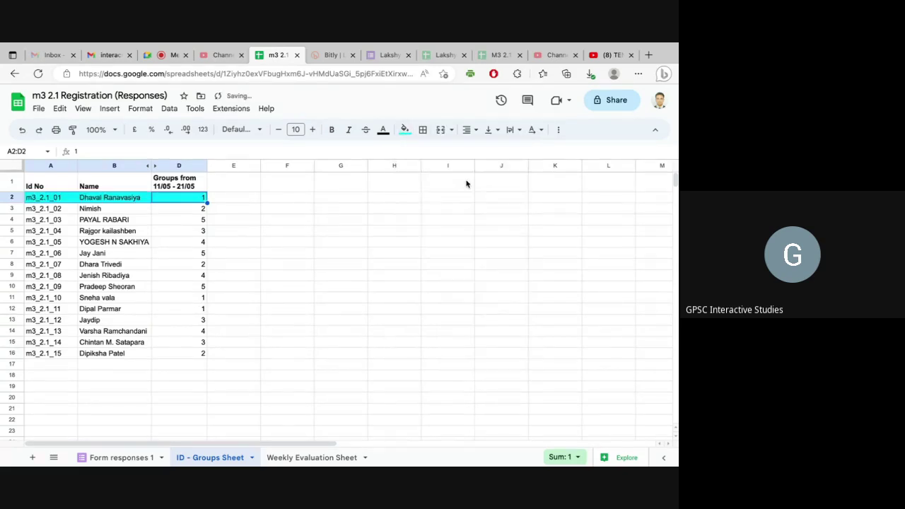
left_click_drag(206, 297, 35, 300)
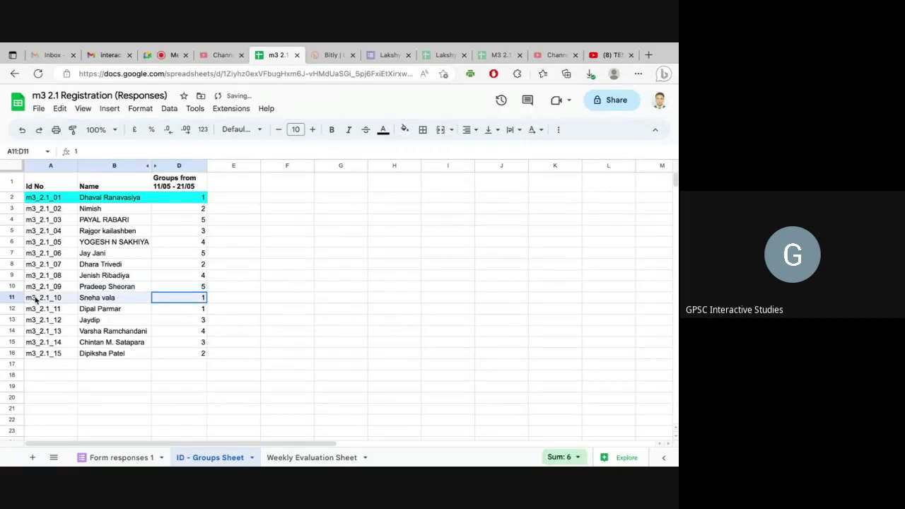
left_click(405, 130)
left_click(466, 179)
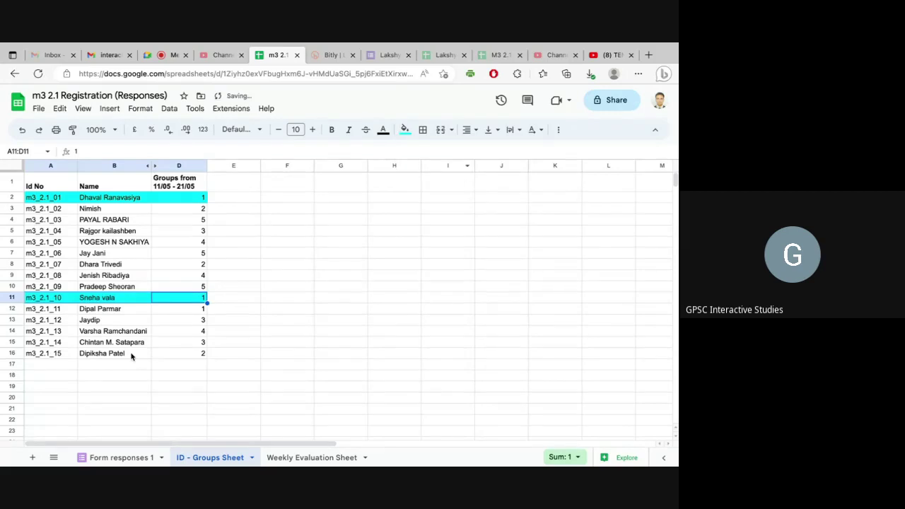
left_click_drag(202, 311, 40, 316)
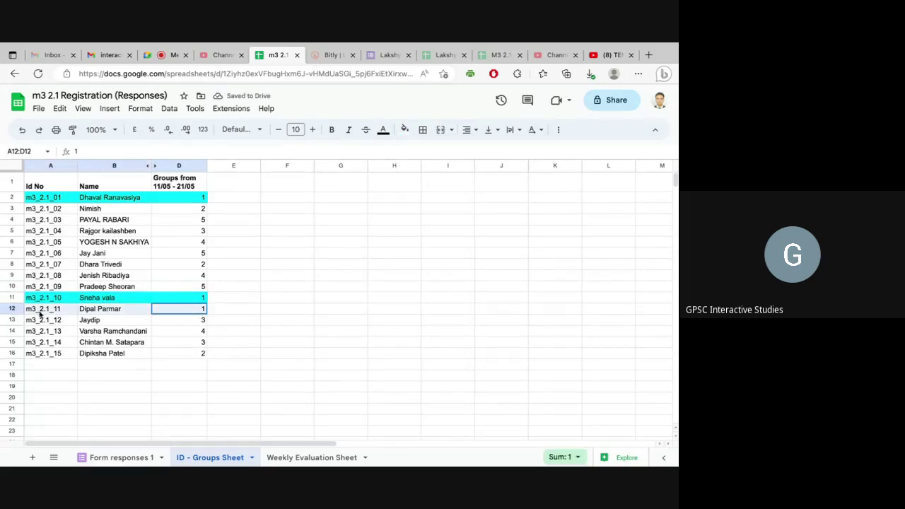
left_click(405, 130)
left_click(466, 179)
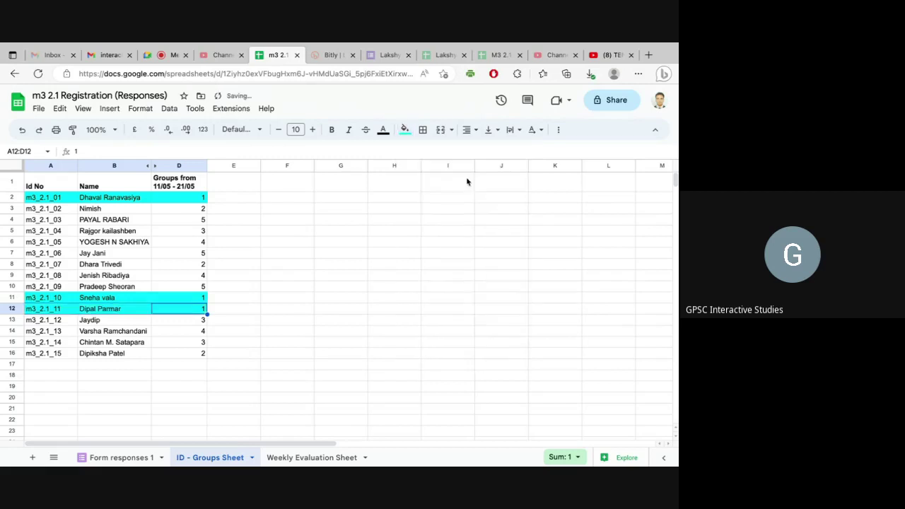
Step: Fill the group 2 rows, A3:D3, A8:D8 and A16:D16, with yellow
left_click(210, 268)
left_click_drag(200, 213, 40, 213)
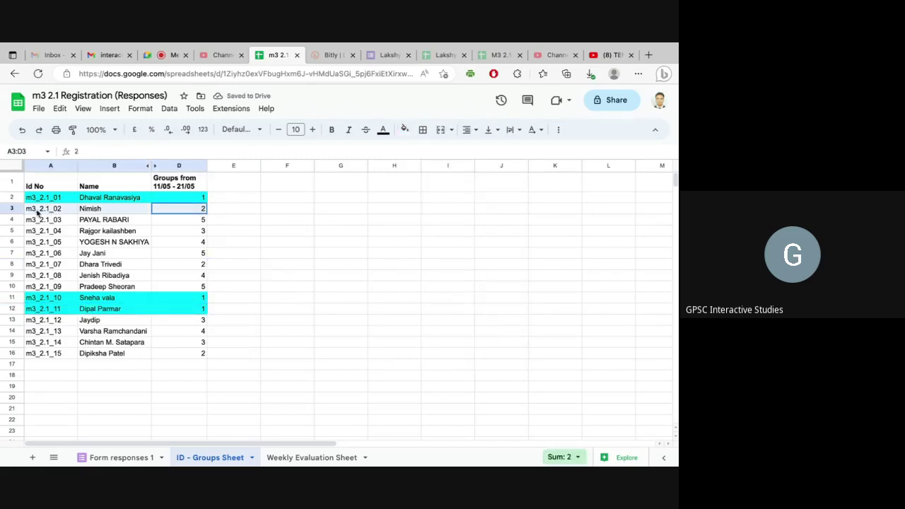
left_click(405, 129)
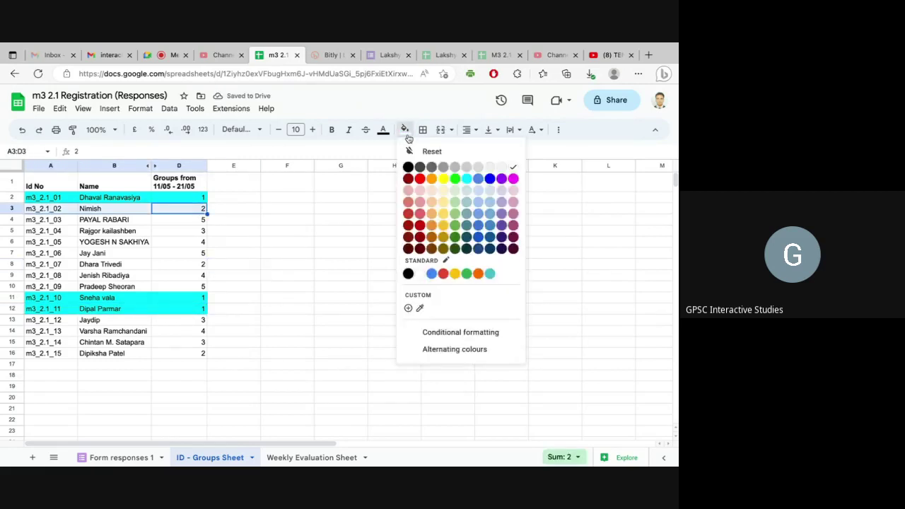
left_click(443, 179)
left_click(177, 287)
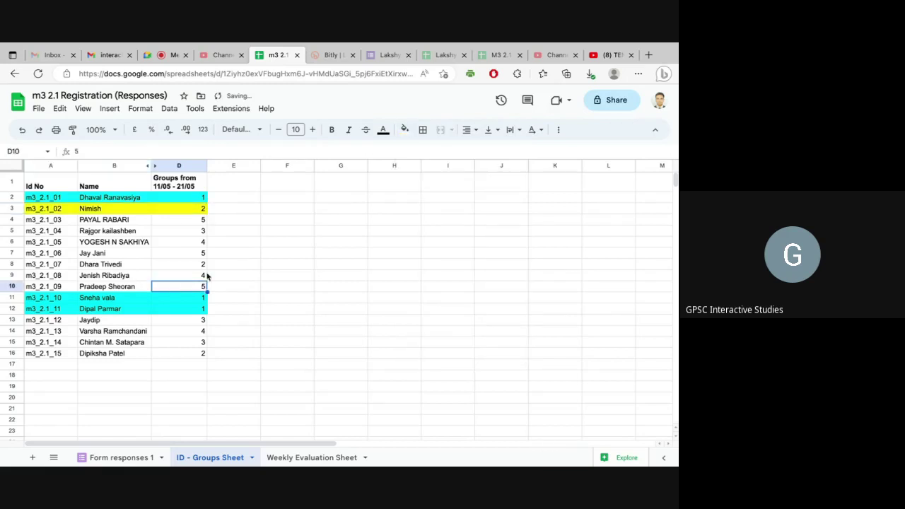
left_click(200, 265)
left_click_drag(200, 265, 26, 262)
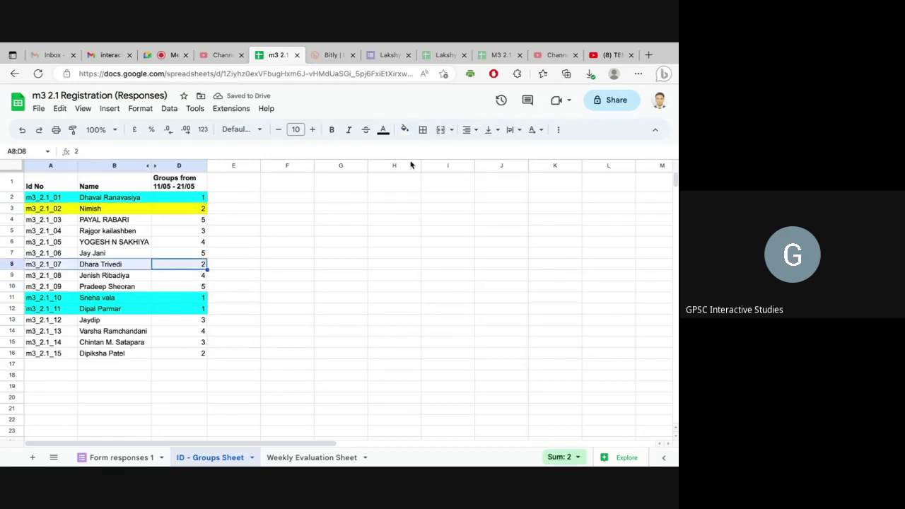
left_click(404, 129)
left_click(443, 179)
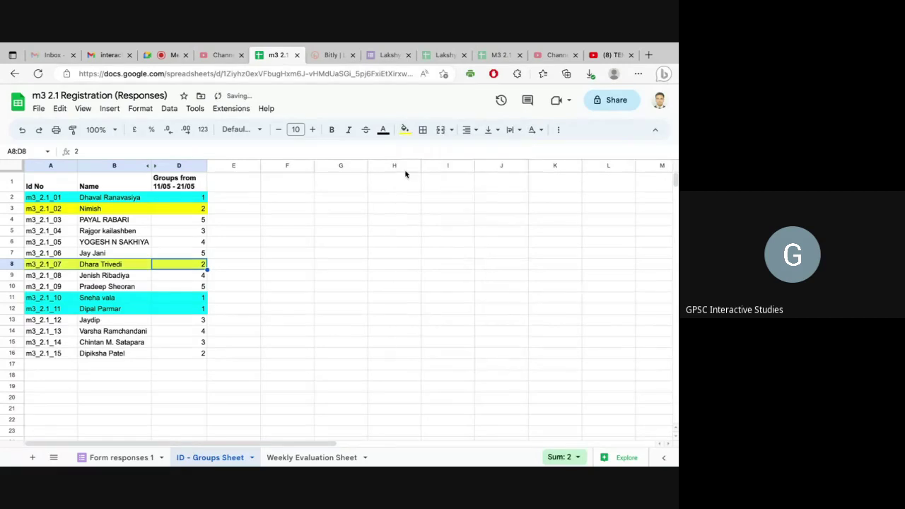
left_click_drag(201, 355, 43, 355)
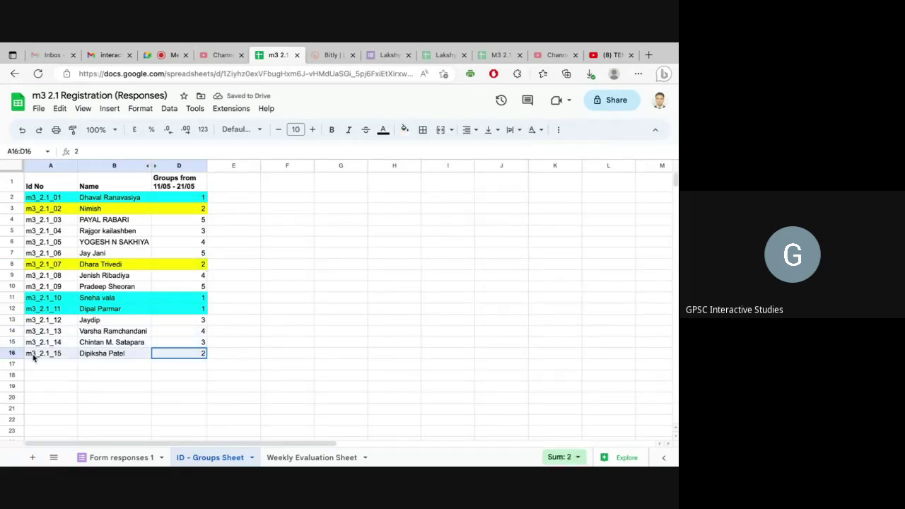
left_click(405, 130)
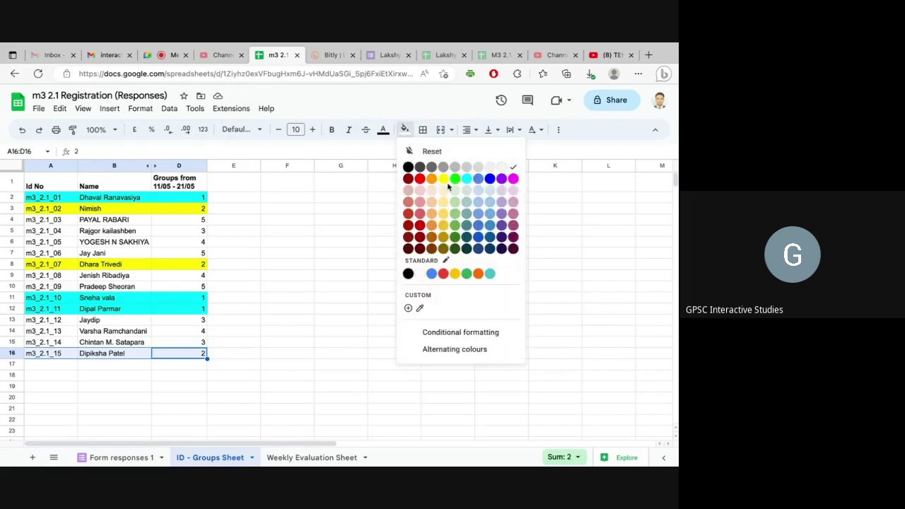
left_click(443, 179)
left_click(233, 264)
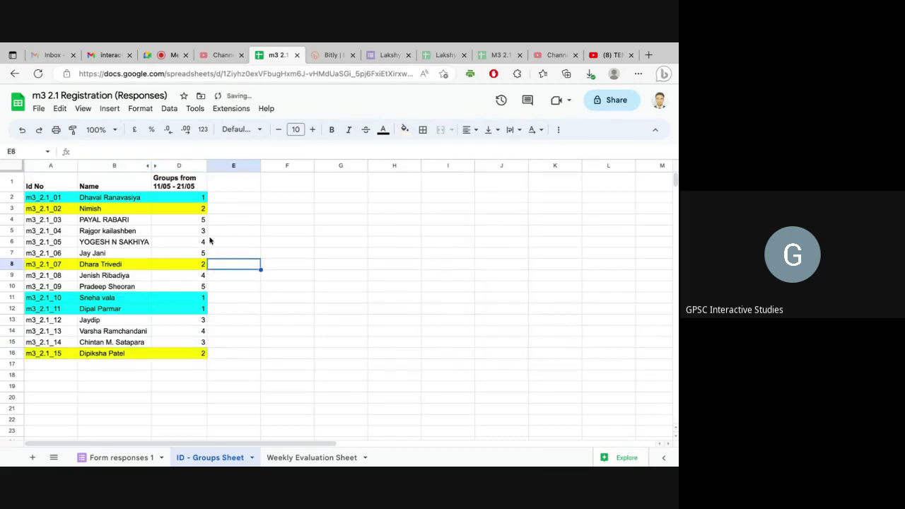
Step: Fill the group 3 rows, A5:D5, A13:D13 and A15:D15, with bright green
left_click_drag(201, 231, 28, 232)
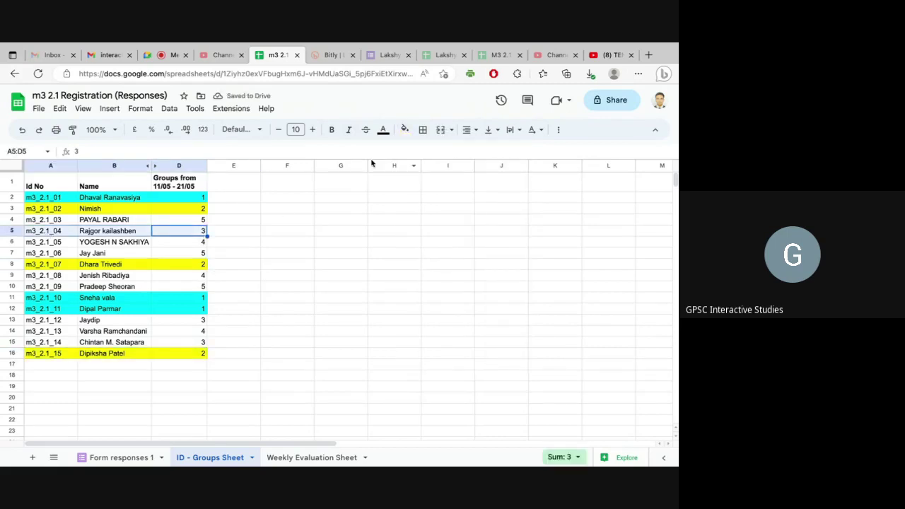
left_click(405, 130)
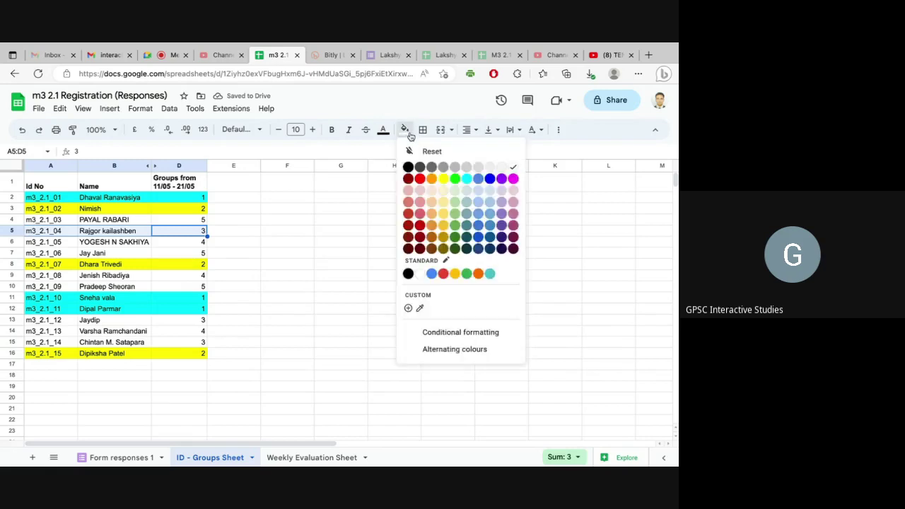
left_click(455, 178)
left_click(171, 289)
left_click_drag(203, 340, 48, 343)
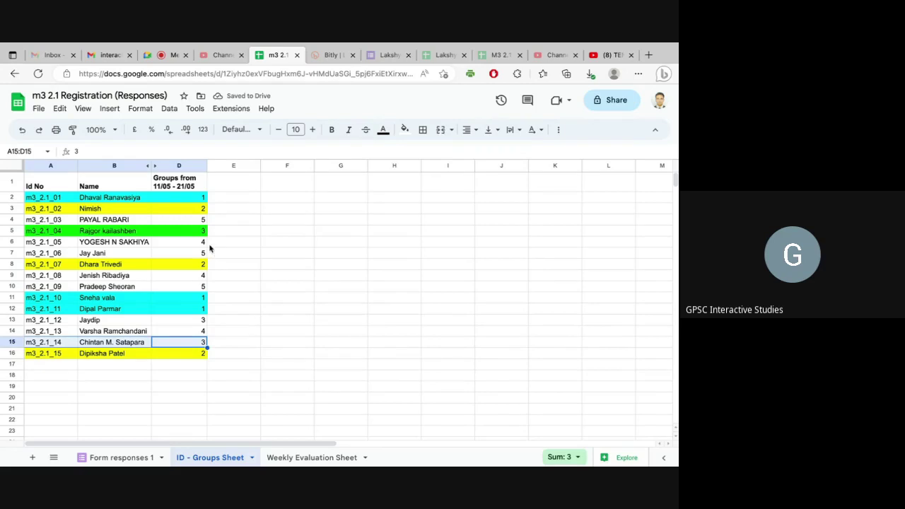
left_click_drag(201, 321, 42, 316)
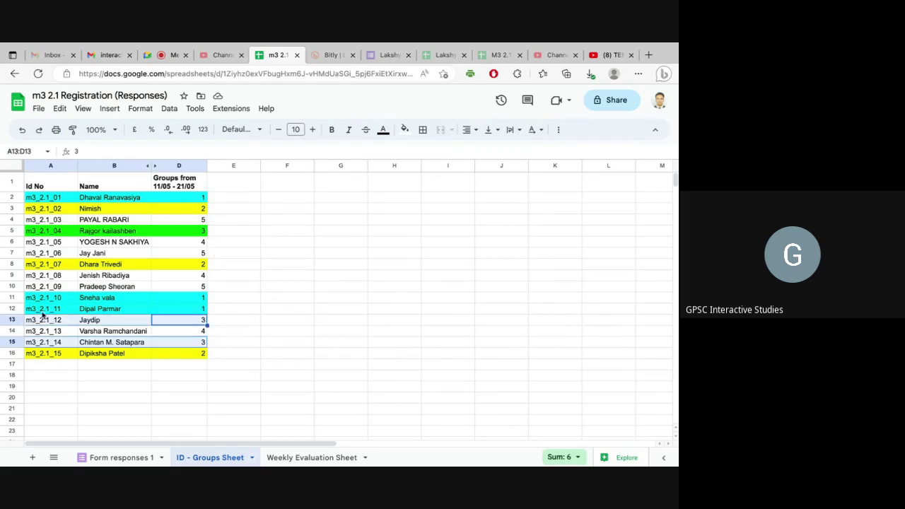
left_click(404, 129)
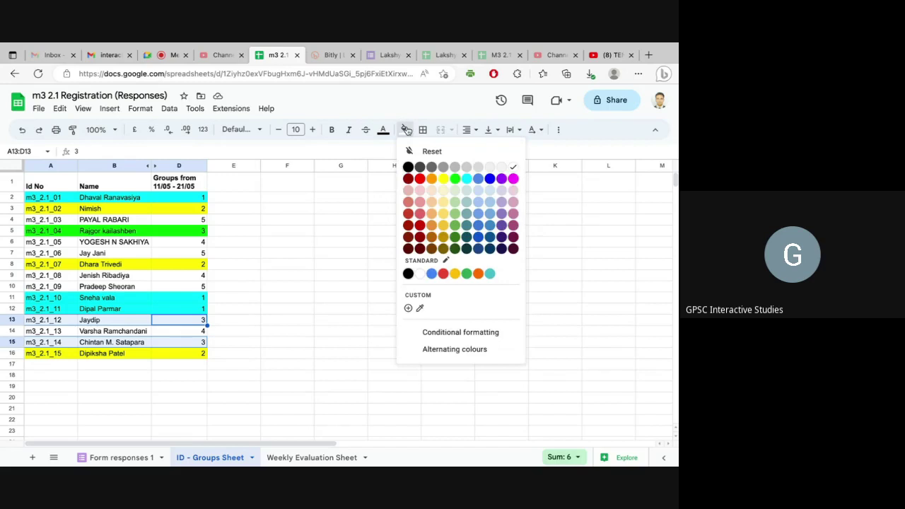
left_click(458, 183)
left_click(281, 337)
Step: Fill the group 4 rows, A6:D6, A9:D9 and A14:D14, with magenta
left_click_drag(200, 244, 35, 248)
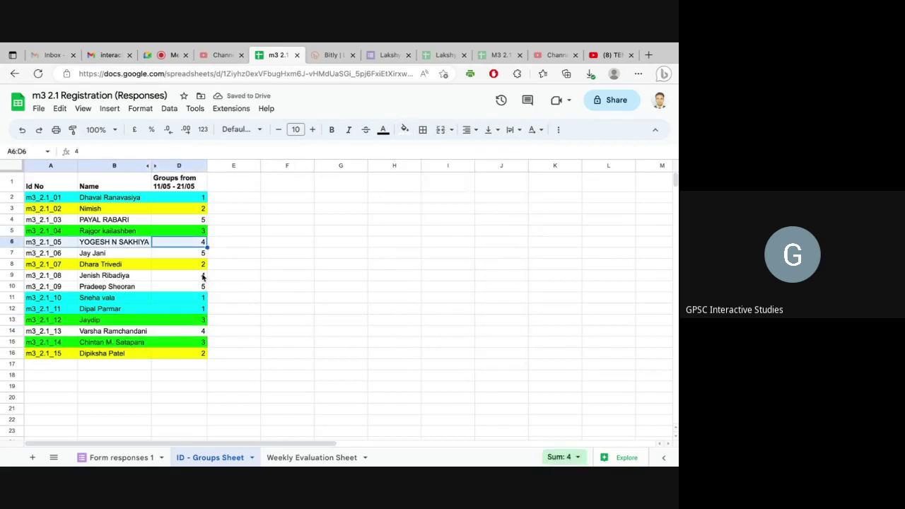
left_click_drag(202, 277, 41, 278)
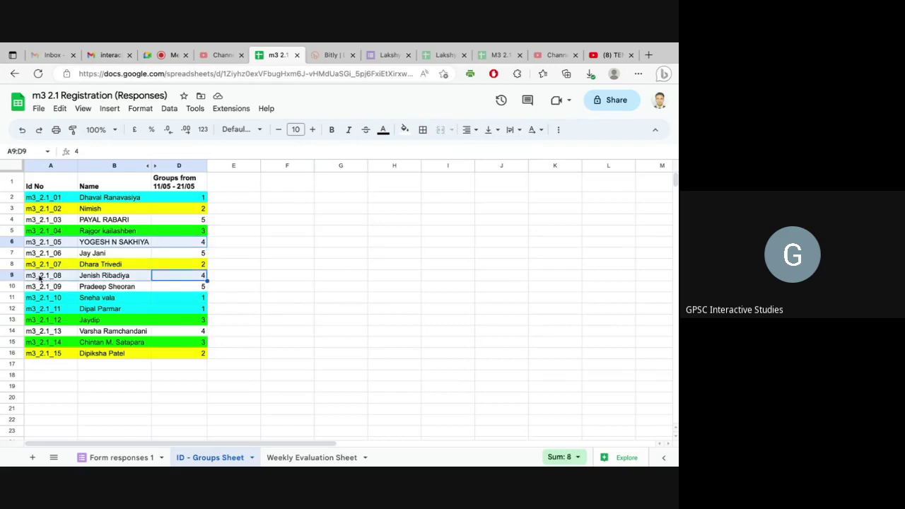
left_click_drag(200, 332, 29, 332)
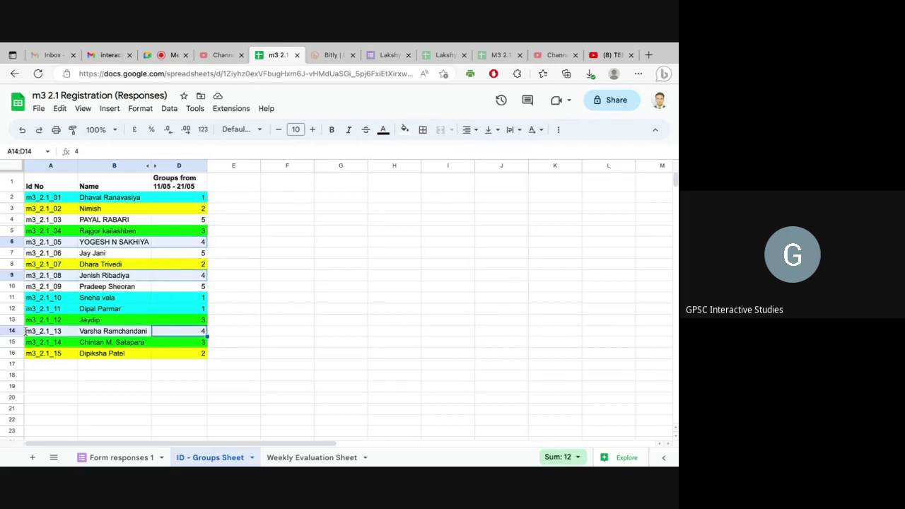
left_click(405, 130)
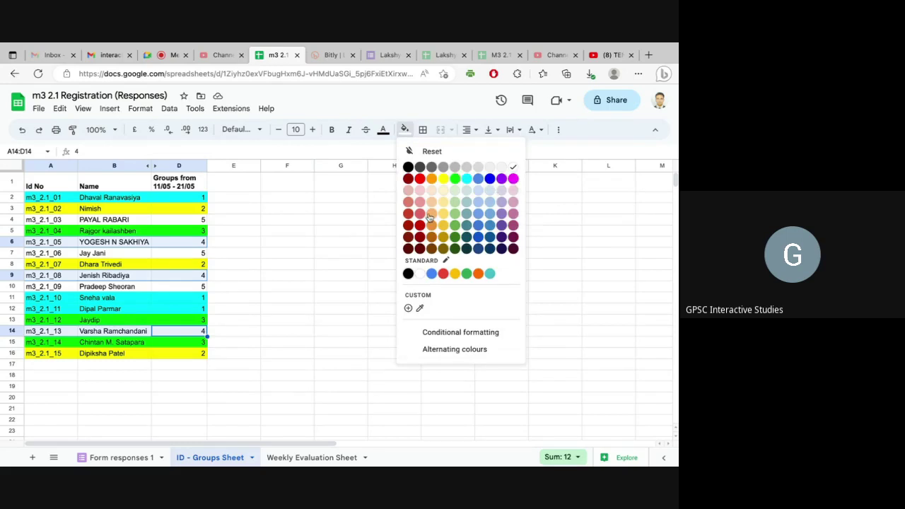
left_click(513, 179)
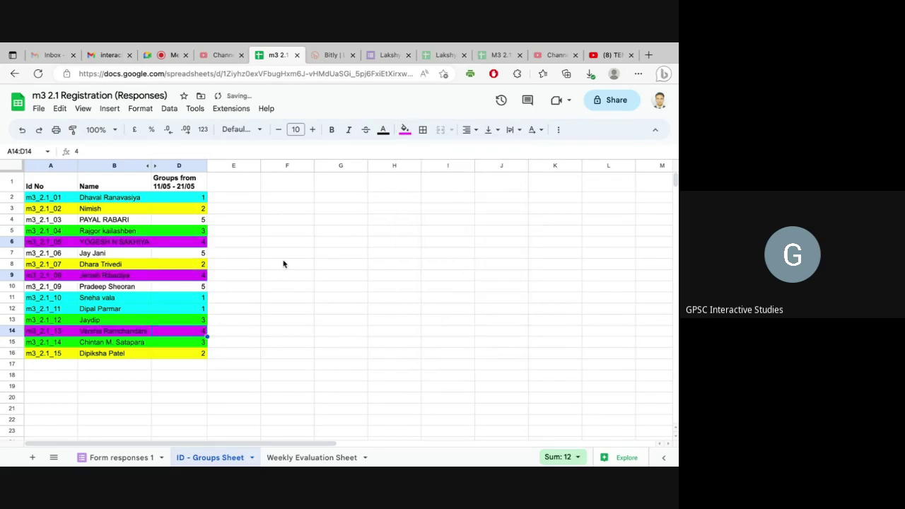
left_click(290, 264)
Step: Fill the group 5 rows, A4:D4, A7:D7 and A10:D10, with red and make their text white
left_click_drag(202, 256, 41, 256)
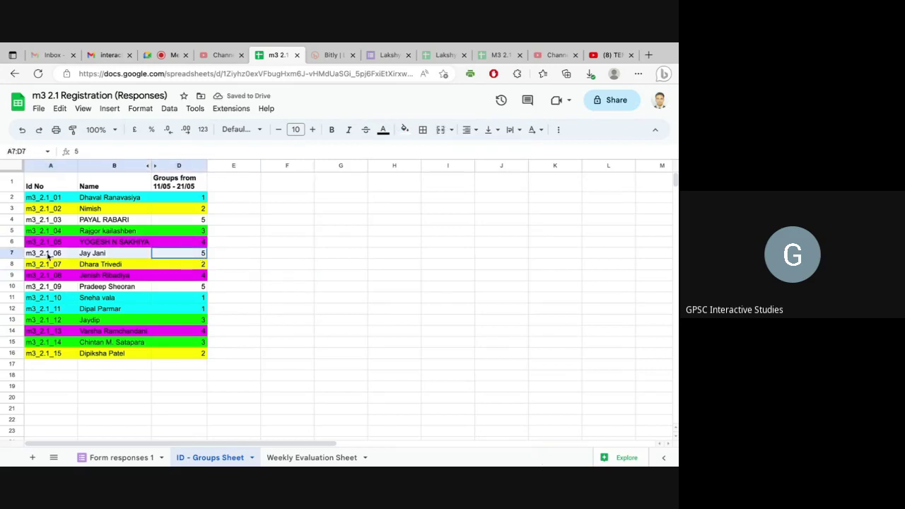
left_click_drag(202, 221, 47, 225)
left_click_drag(201, 286, 11, 289)
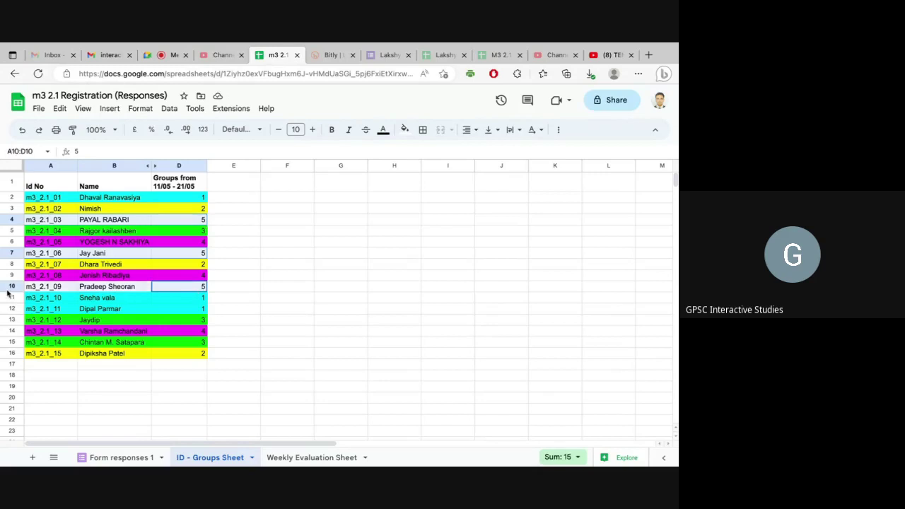
left_click(406, 131)
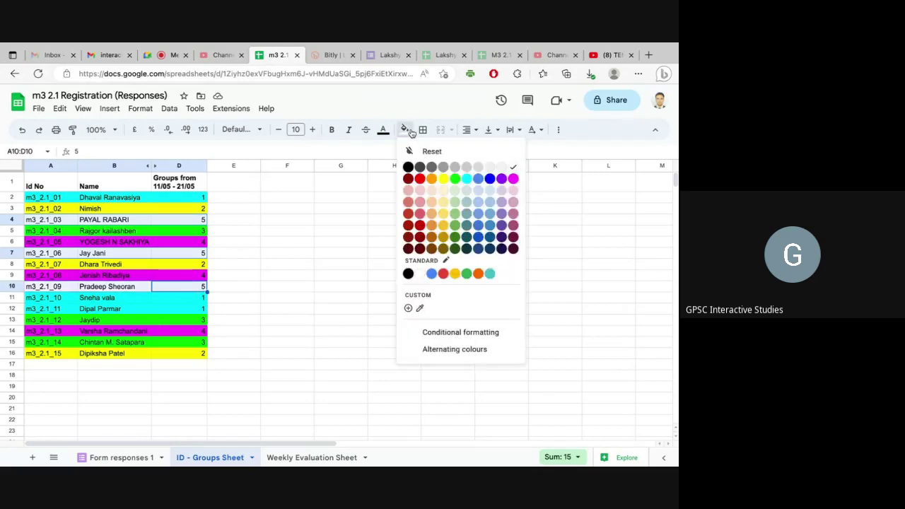
left_click(420, 178)
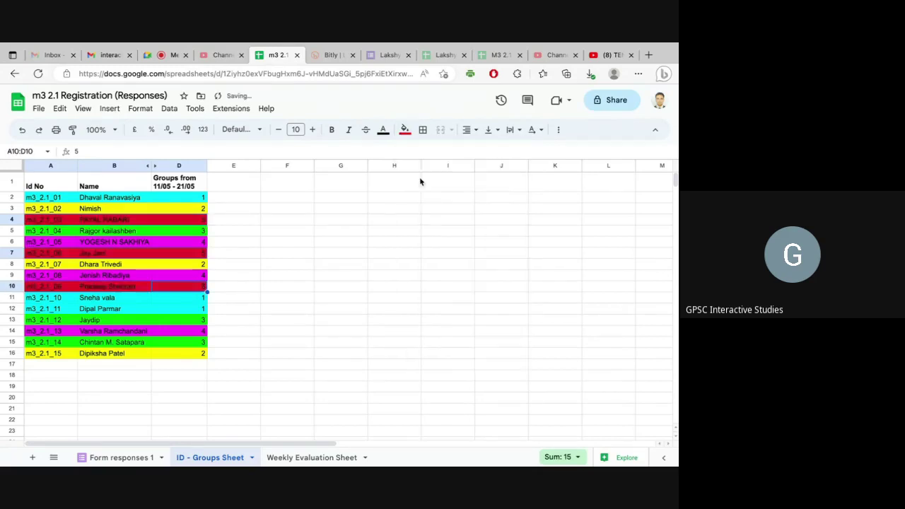
left_click(382, 130)
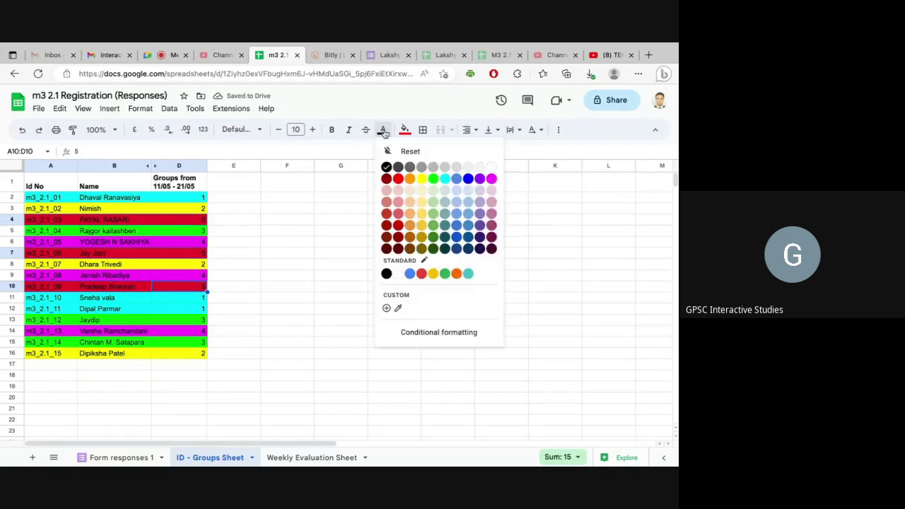
left_click(492, 166)
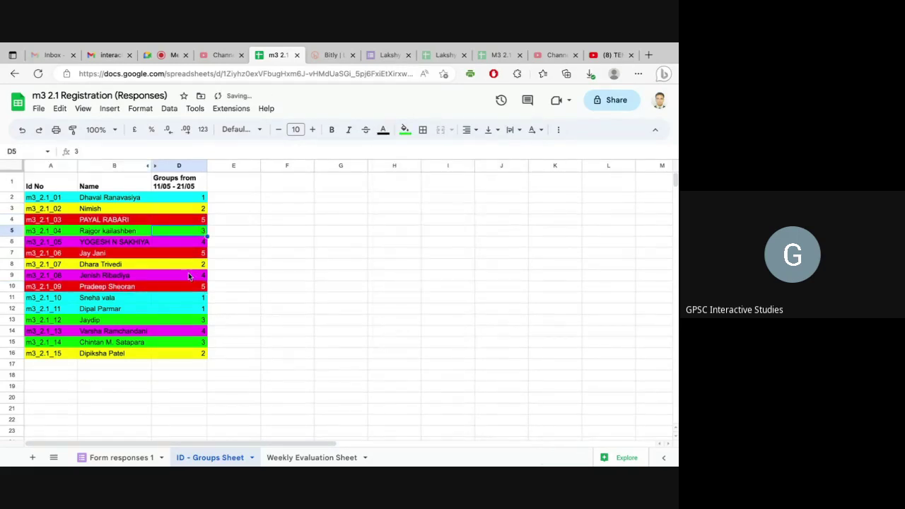
Step: Make the text of the group 4 rows, A6:D6, A9:D9 and A14:D14, white
left_click_drag(191, 275, 26, 275)
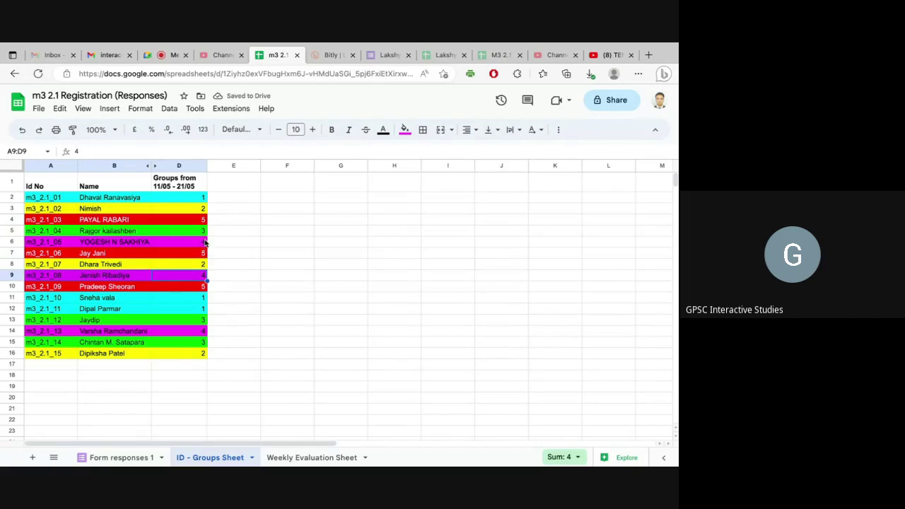
left_click_drag(204, 243, 28, 247)
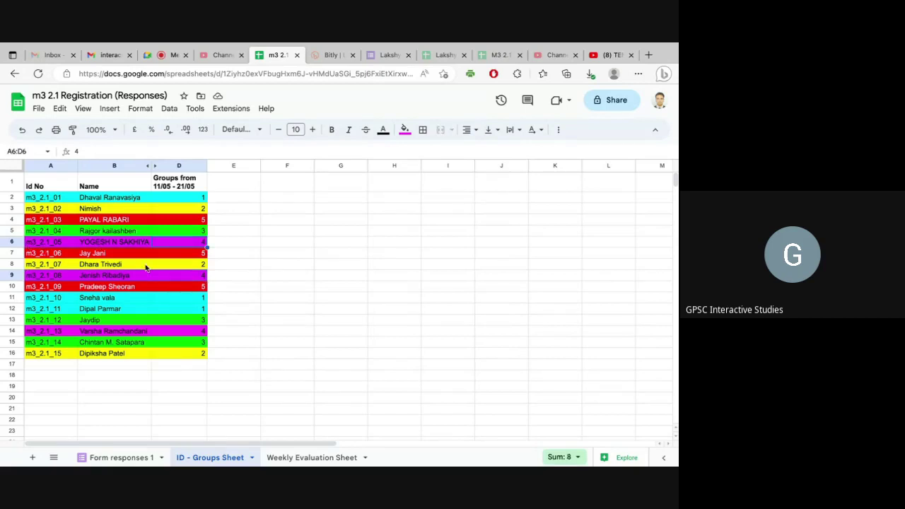
left_click(200, 332, "ctrl")
left_click_drag(200, 333, 42, 335)
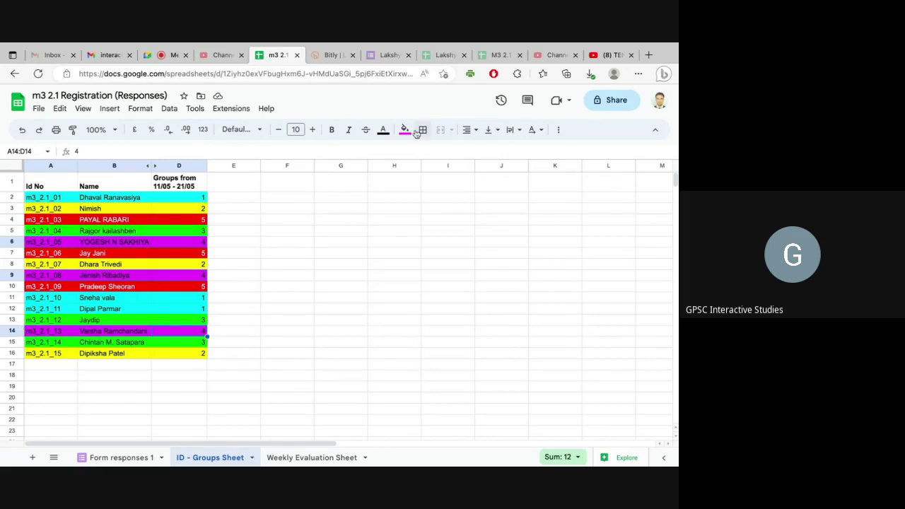
left_click(384, 130)
left_click(489, 168)
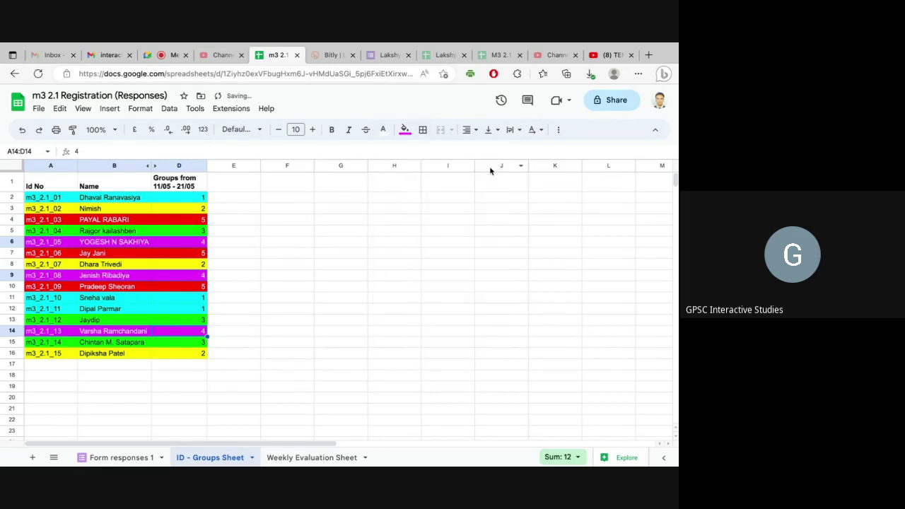
left_click(264, 300)
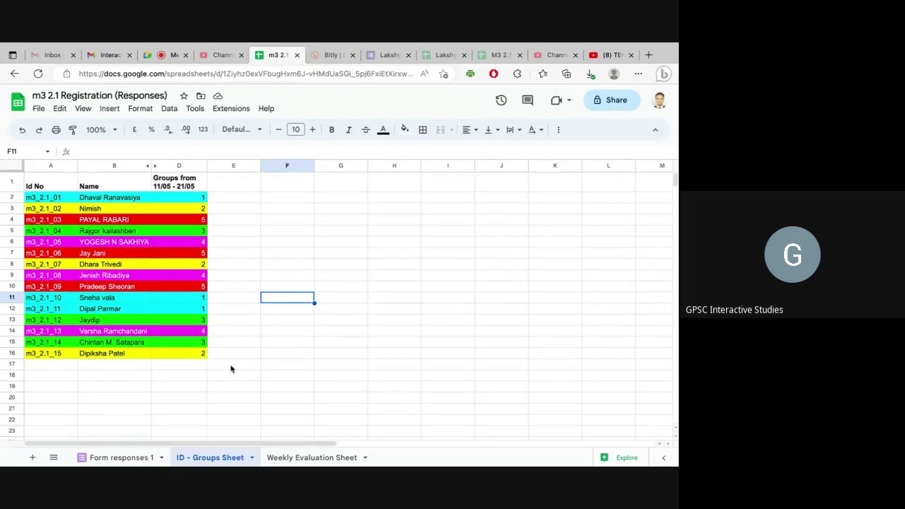
Step: Fill header row 1 with black and make its text yellow
left_click(15, 181)
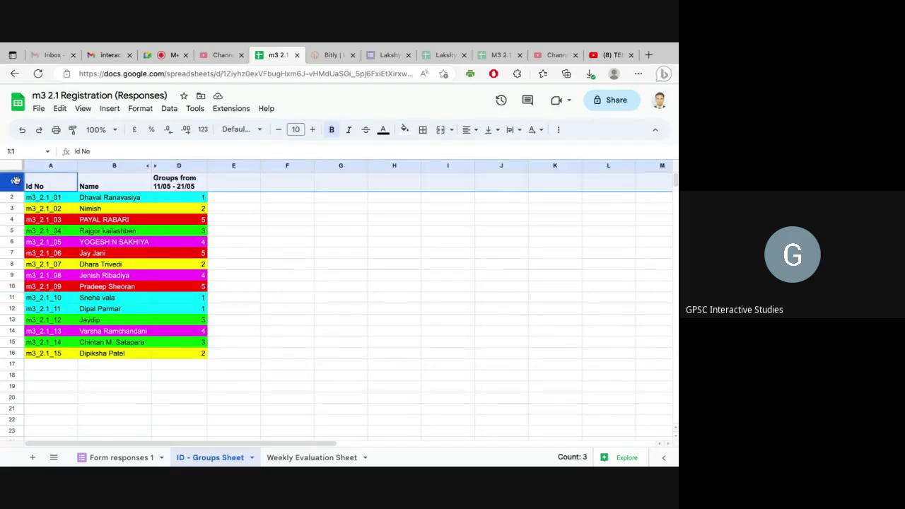
left_click(404, 129)
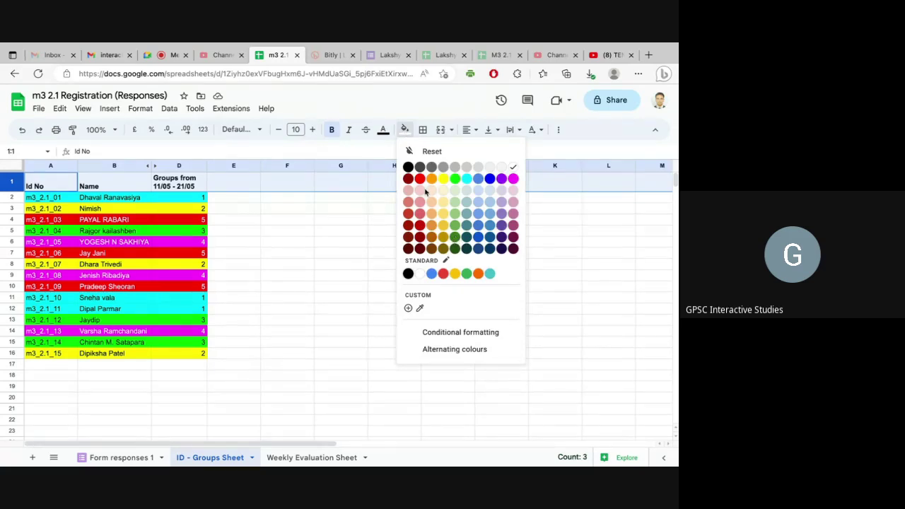
left_click(408, 166)
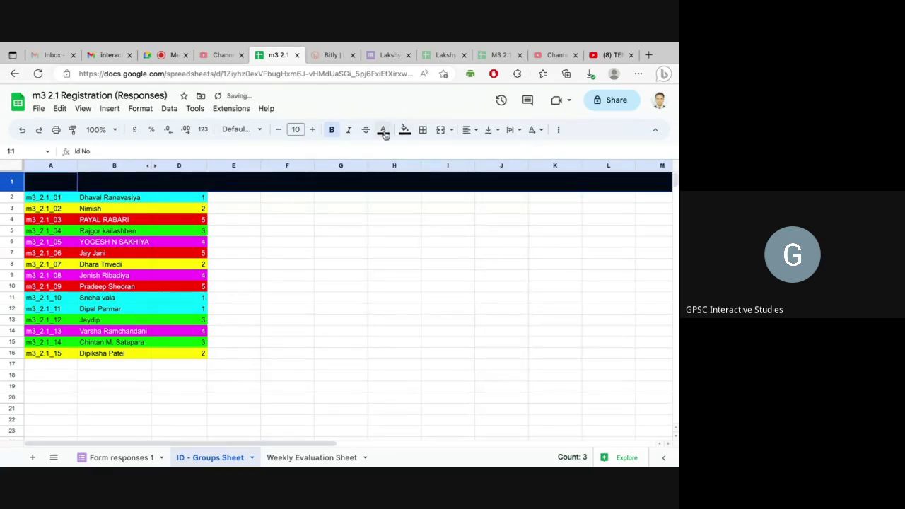
left_click(384, 135)
left_click(425, 180)
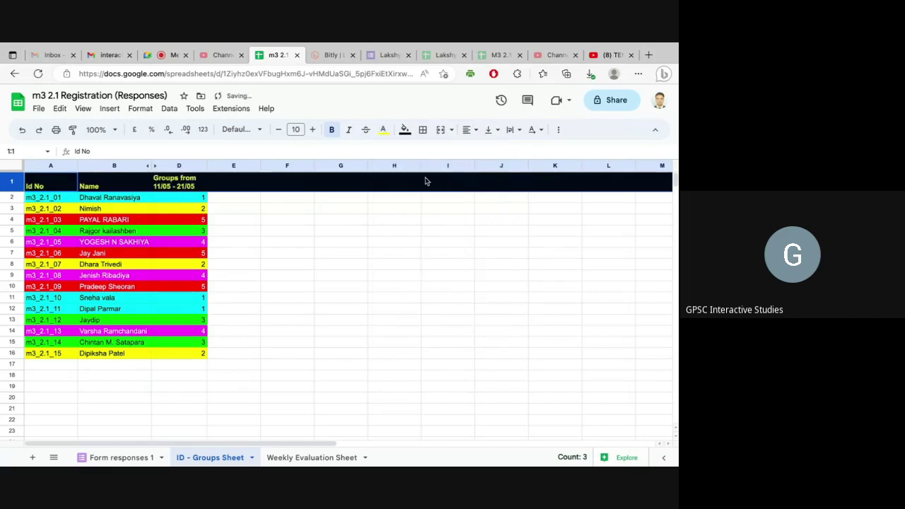
left_click(263, 256)
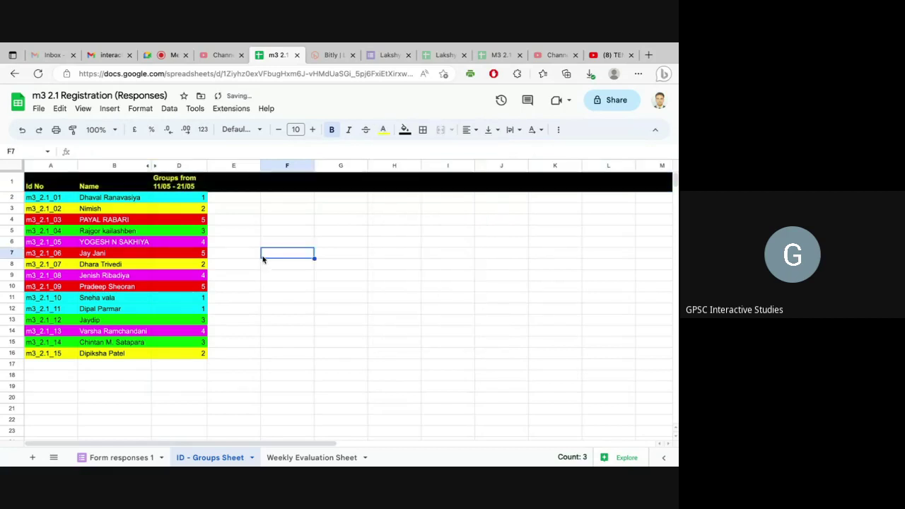
left_click(294, 345)
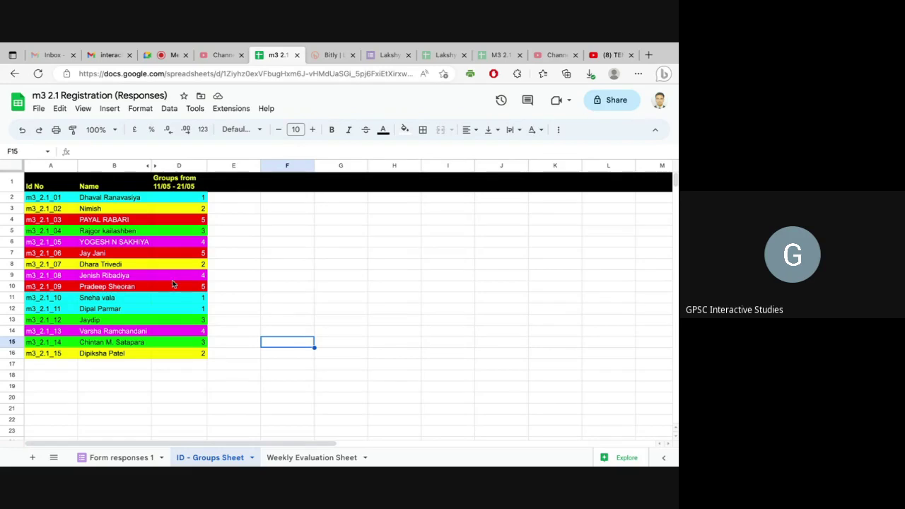
left_click(198, 325)
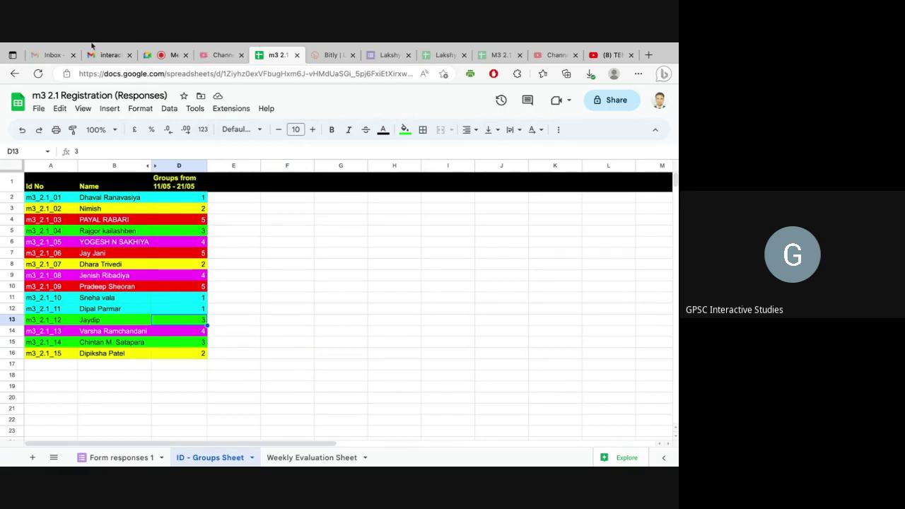
Step: Switch to the PowerPoint slide show and set the pen ink to light blue
left_click(169, 60)
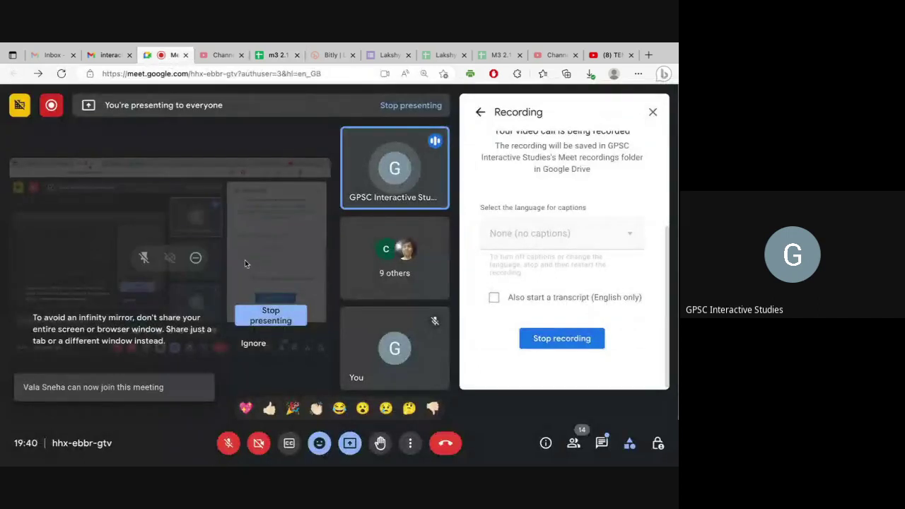
key("alt+Tab")
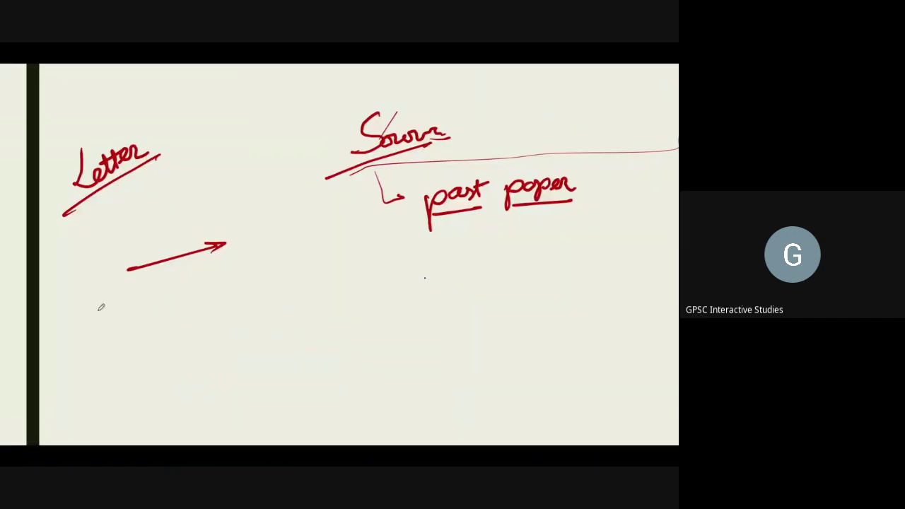
mouse_move(19, 448)
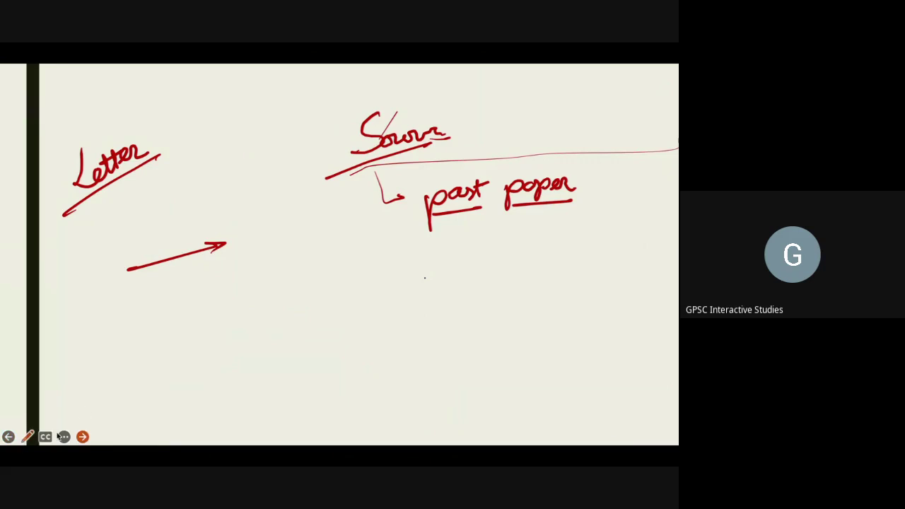
left_click(28, 437)
left_click(147, 409)
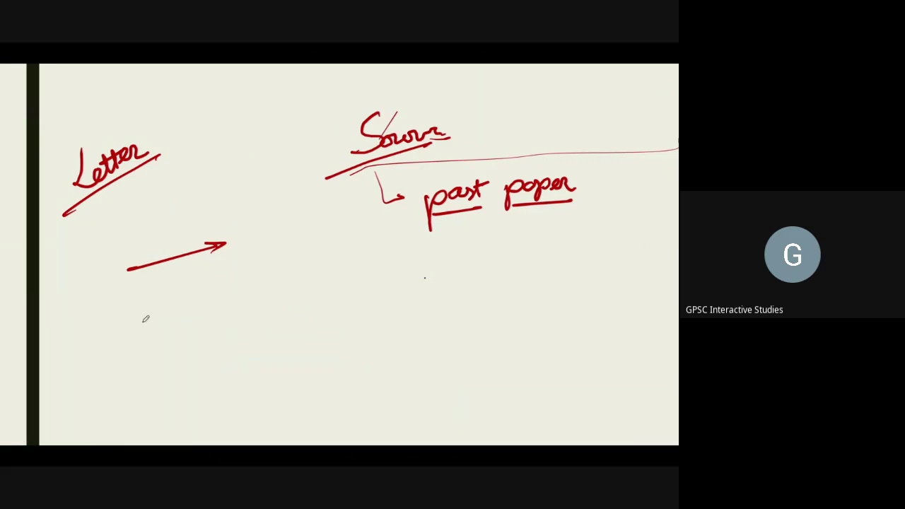
Step: Draw light blue arrows below the "Letter" note, a circled and underlined 11 beside them, and strokes leading on beneath "past paper"
left_click_drag(83, 341, 257, 267)
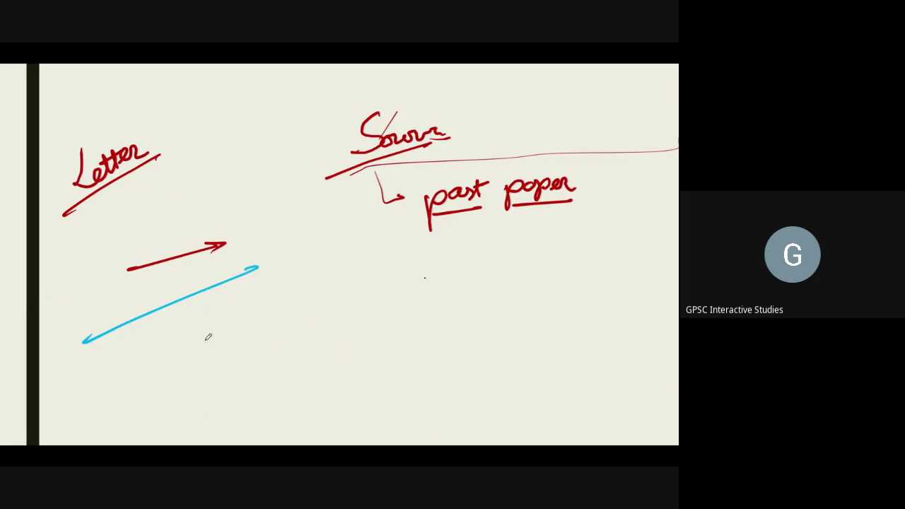
mouse_move(136, 358)
left_mouse_down()
mouse_move(238, 344)
mouse_move(225, 354)
left_mouse_up()
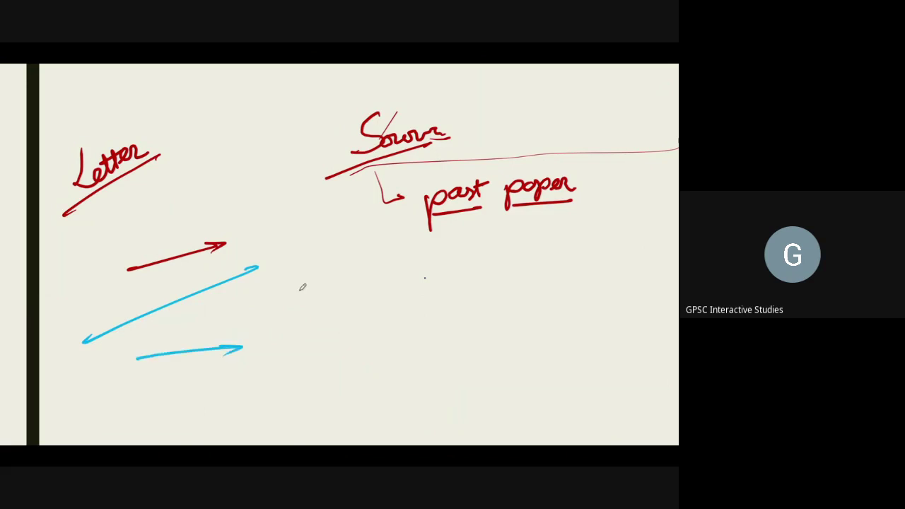
left_click_drag(281, 285, 288, 306)
left_click_drag(297, 289, 305, 301)
mouse_move(293, 275)
left_mouse_down()
mouse_move(309, 280)
mouse_move(273, 314)
mouse_move(303, 271)
mouse_move(287, 308)
left_mouse_up()
left_click_drag(301, 282, 302, 303)
left_click_drag(260, 346, 330, 311)
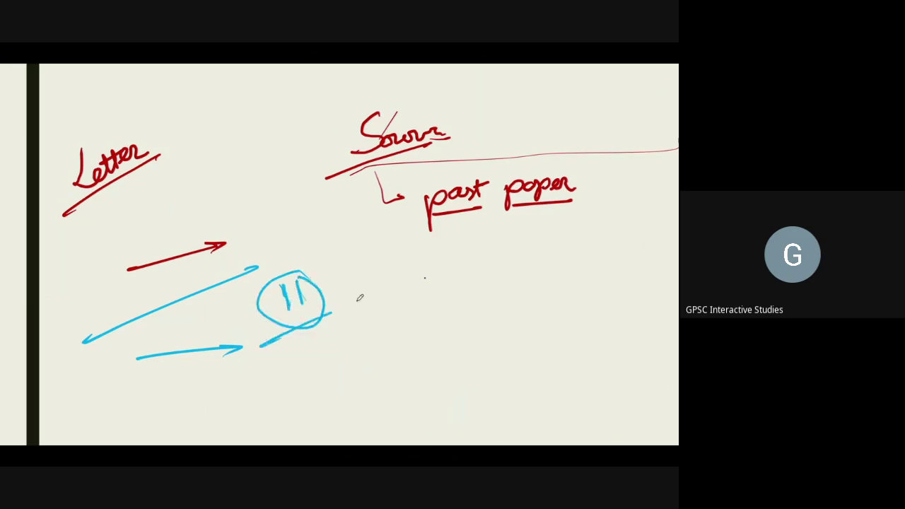
mouse_move(326, 279)
left_mouse_down()
mouse_move(430, 263)
mouse_move(404, 275)
left_mouse_up()
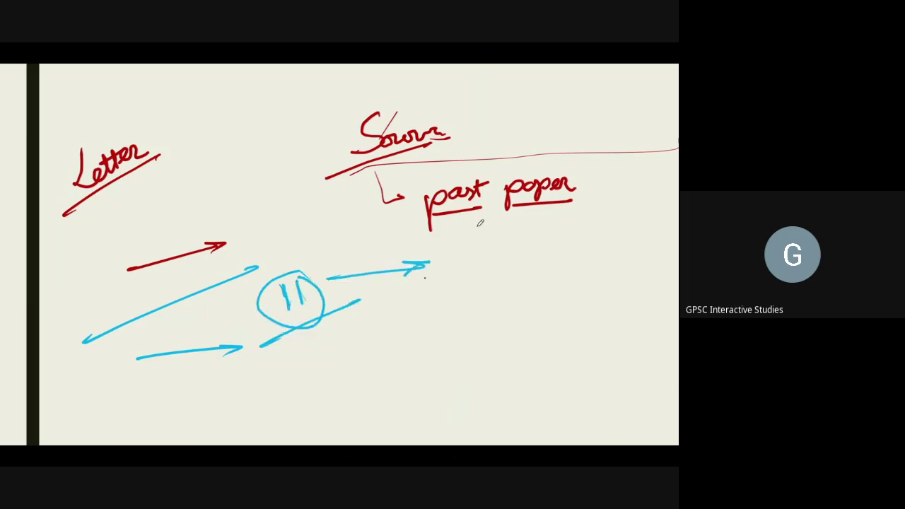
left_click_drag(478, 216, 425, 330)
Step: Erase all ink on the slide and handwrite a Gujarati heading at its upper left with three branch lines
key("ctrl+Delete")
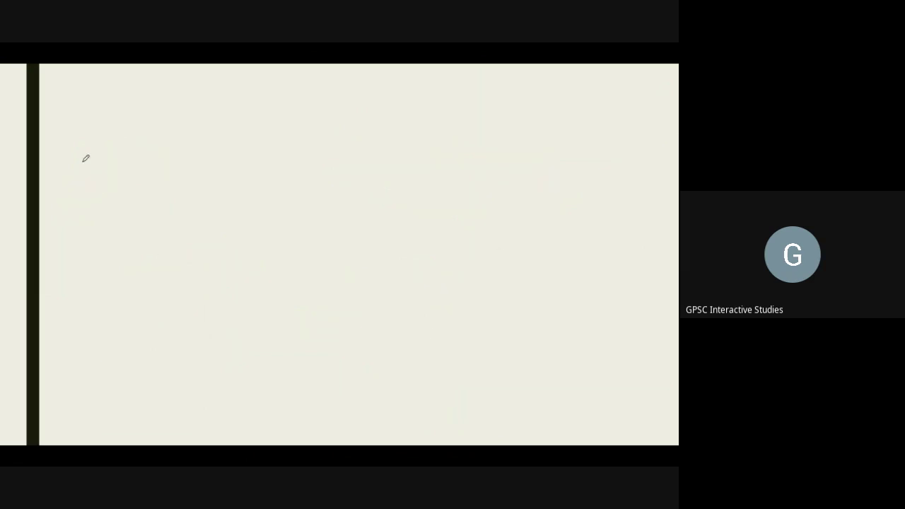
mouse_move(78, 166)
left_mouse_down()
mouse_move(101, 158)
mouse_move(108, 176)
left_mouse_up()
mouse_move(108, 142)
left_mouse_down()
mouse_move(131, 141)
mouse_move(170, 105)
mouse_move(196, 105)
left_mouse_up()
left_click_drag(131, 181, 106, 240)
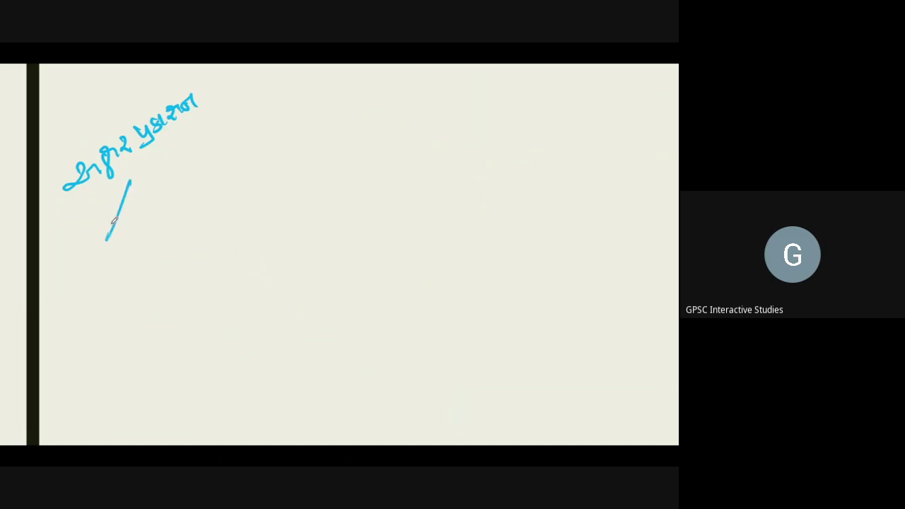
left_click_drag(138, 173, 261, 131)
left_click_drag(150, 189, 269, 168)
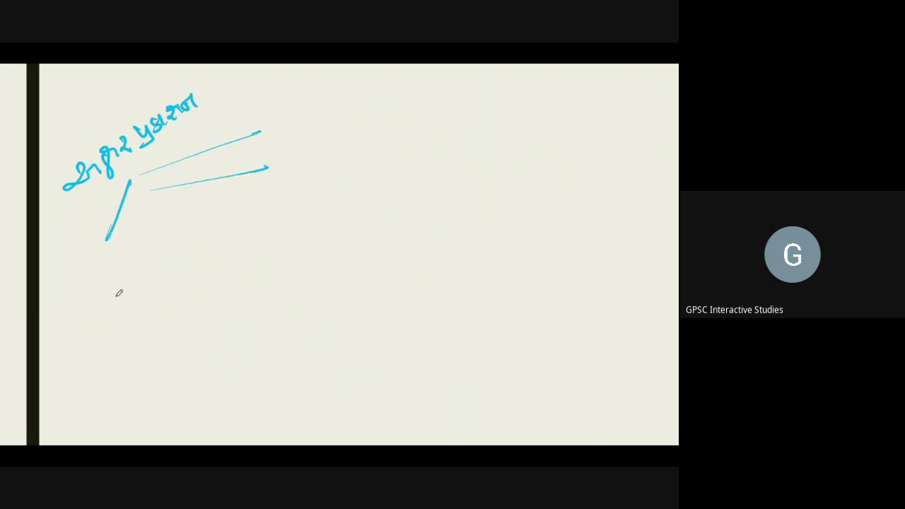
Step: Write "ગુજરાતી" and "Eng" at the ends of the heading's branches and underline both words
left_click(66, 283)
mouse_move(67, 281)
left_mouse_down()
mouse_move(97, 283)
mouse_move(127, 244)
mouse_move(145, 247)
left_mouse_up()
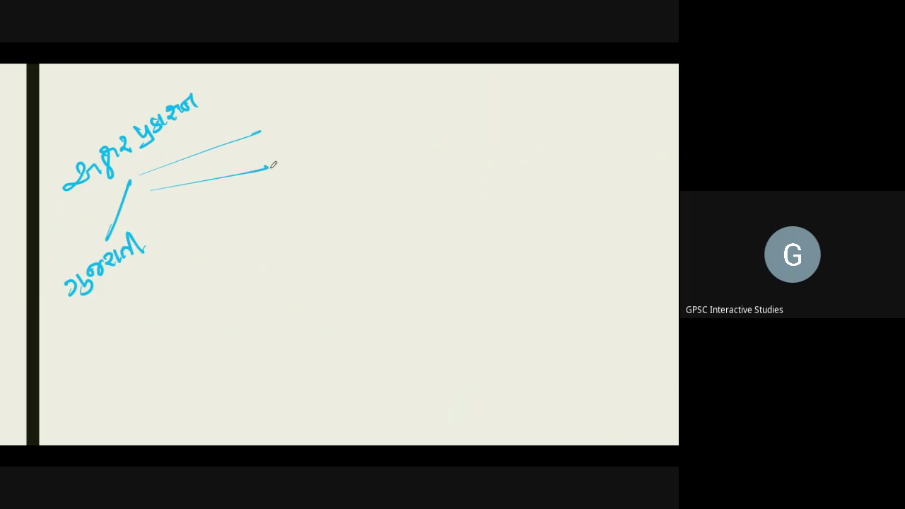
mouse_move(256, 159)
left_mouse_down()
mouse_move(273, 146)
mouse_move(298, 157)
left_mouse_up()
left_click_drag(259, 194, 319, 151)
left_click_drag(67, 310, 171, 255)
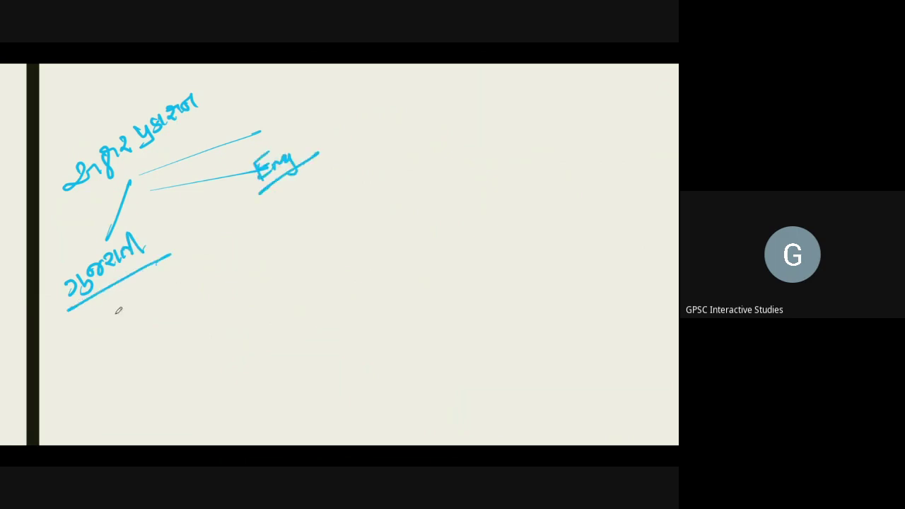
Step: Write "Letter" beneath both language labels and underline each one
mouse_move(89, 329)
left_mouse_down()
mouse_move(118, 337)
mouse_move(161, 309)
left_mouse_up()
mouse_move(291, 194)
left_mouse_down()
mouse_move(283, 226)
mouse_move(353, 182)
left_mouse_up()
left_click_drag(290, 237, 369, 179)
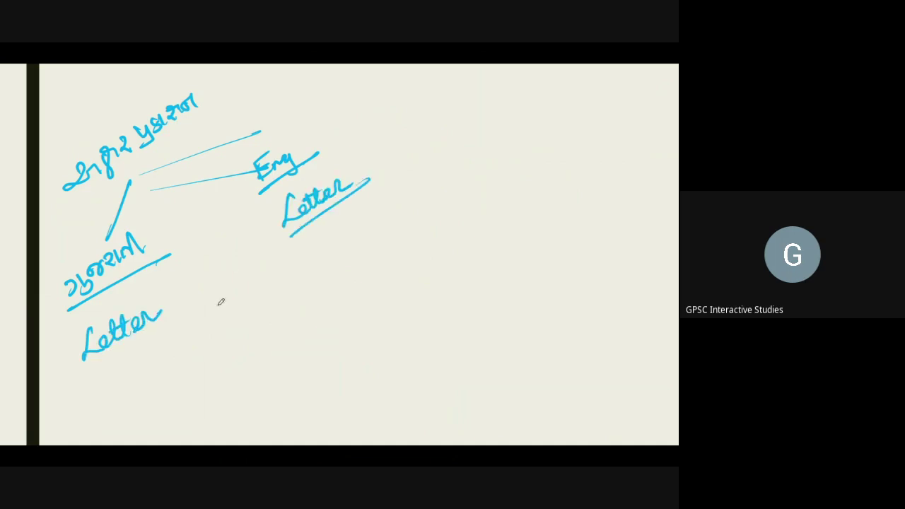
left_click_drag(93, 369, 175, 315)
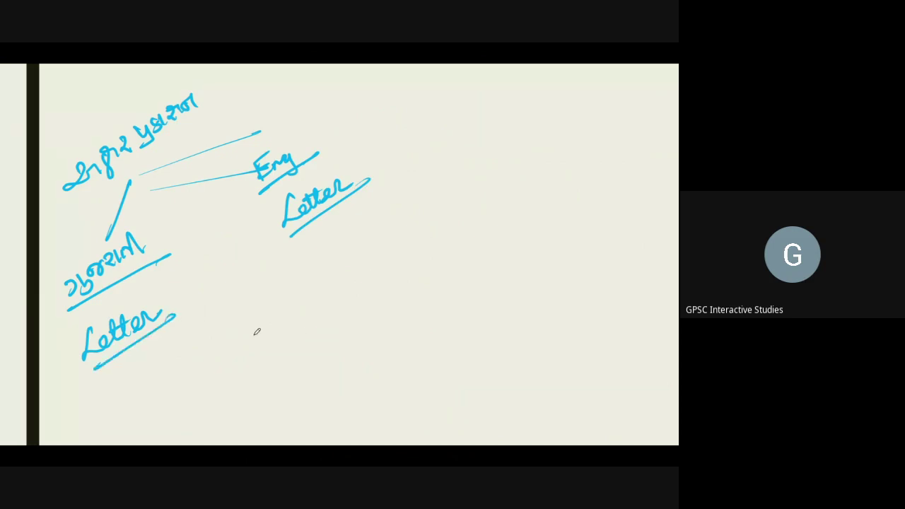
Step: Draw a large bracket beside the Letter notes, four short strokes next to it, and a closing brace with an outgoing arrow
mouse_move(364, 129)
left_mouse_down()
mouse_move(381, 120)
mouse_move(335, 322)
left_mouse_up()
left_click_drag(438, 143, 485, 133)
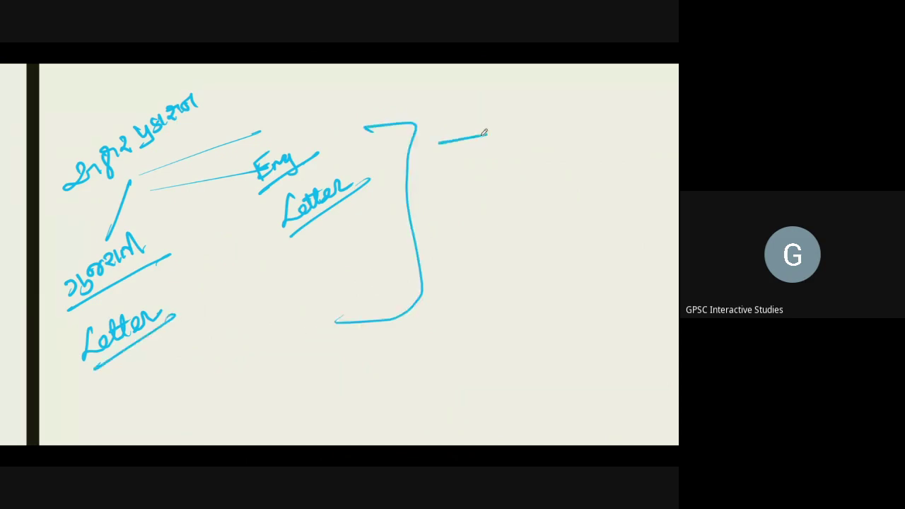
left_click_drag(443, 188, 506, 180)
left_click_drag(441, 215, 475, 222)
left_click_drag(426, 249, 470, 256)
mouse_move(531, 129)
left_mouse_down()
mouse_move(540, 199)
mouse_move(517, 235)
mouse_move(581, 128)
left_mouse_up()
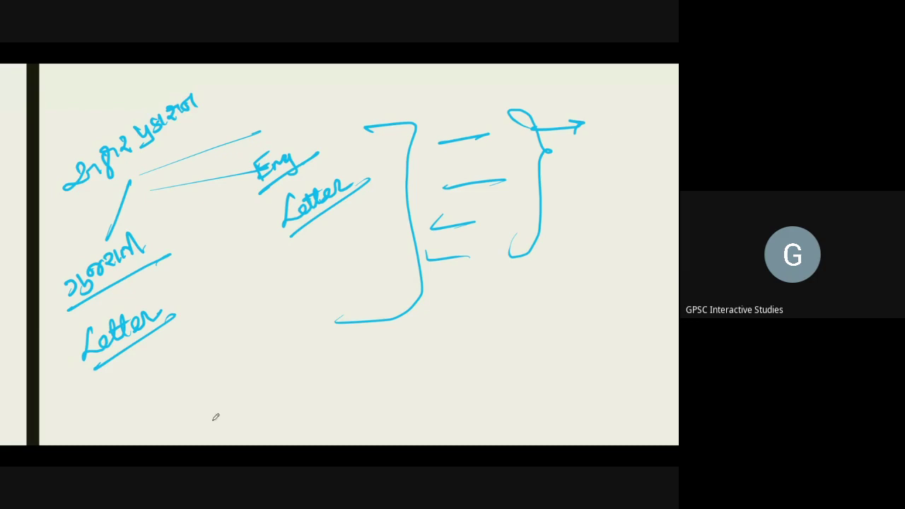
Step: Write an underlined Gujarati word with an arrow below the bracket, and draw a circled Gujarati word with lines radiating around it
mouse_move(210, 380)
left_mouse_down()
mouse_move(228, 397)
mouse_move(259, 388)
mouse_move(264, 368)
mouse_move(286, 400)
mouse_move(407, 319)
left_mouse_up()
mouse_move(475, 326)
left_mouse_down()
mouse_move(525, 320)
mouse_move(522, 297)
mouse_move(579, 246)
left_mouse_up()
left_click_drag(525, 311, 597, 302)
left_click_drag(518, 346, 578, 379)
left_click_drag(504, 369, 494, 407)
left_click_drag(471, 365, 421, 395)
left_click_drag(453, 329, 396, 320)
left_click_drag(424, 265, 472, 297)
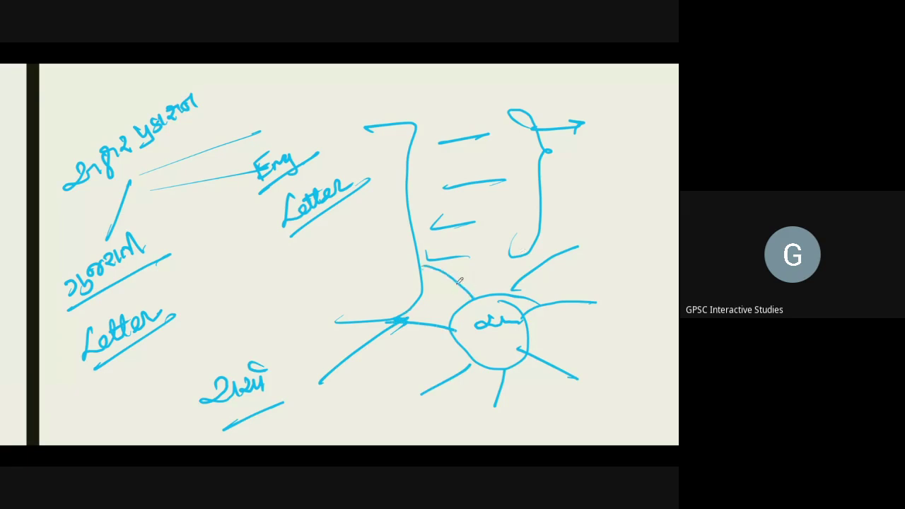